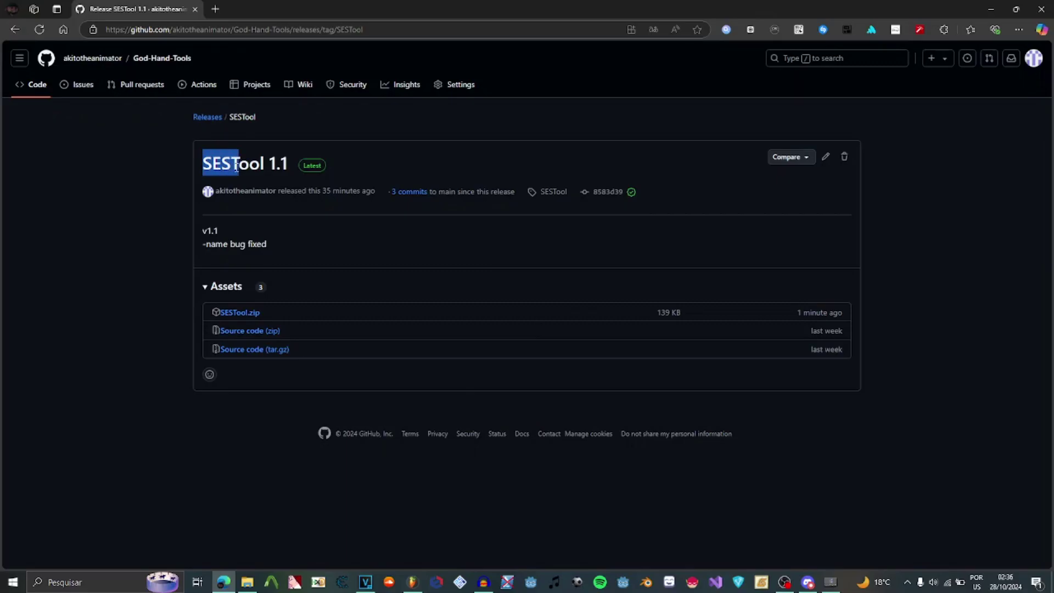
Open the D:\SESTool folder and locate pl00.ses beside the SESTool release page
drag(237, 168, 278, 160)
click(268, 183)
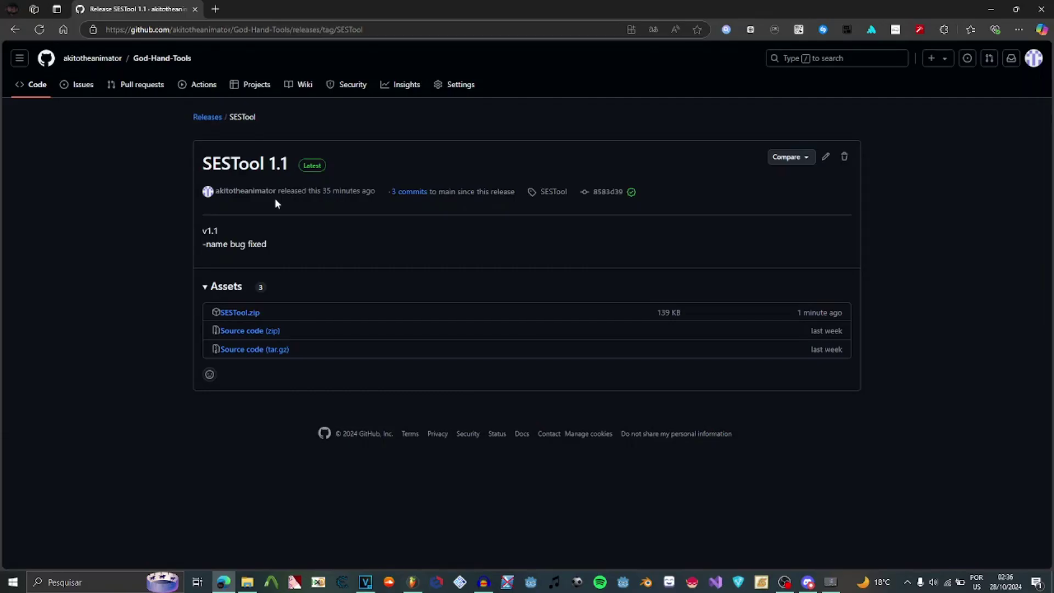
click(244, 584)
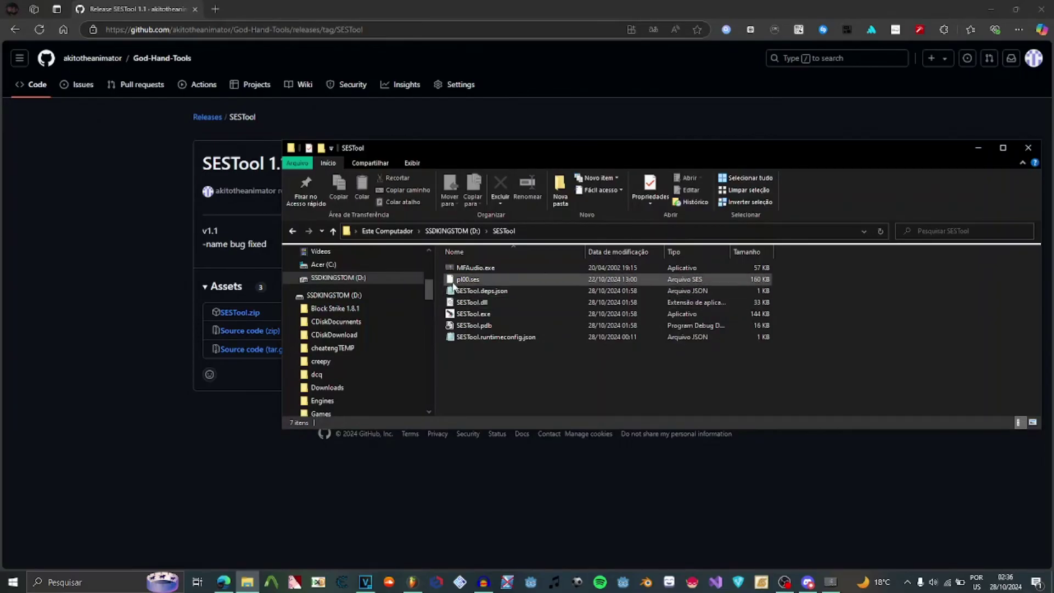
click(468, 280)
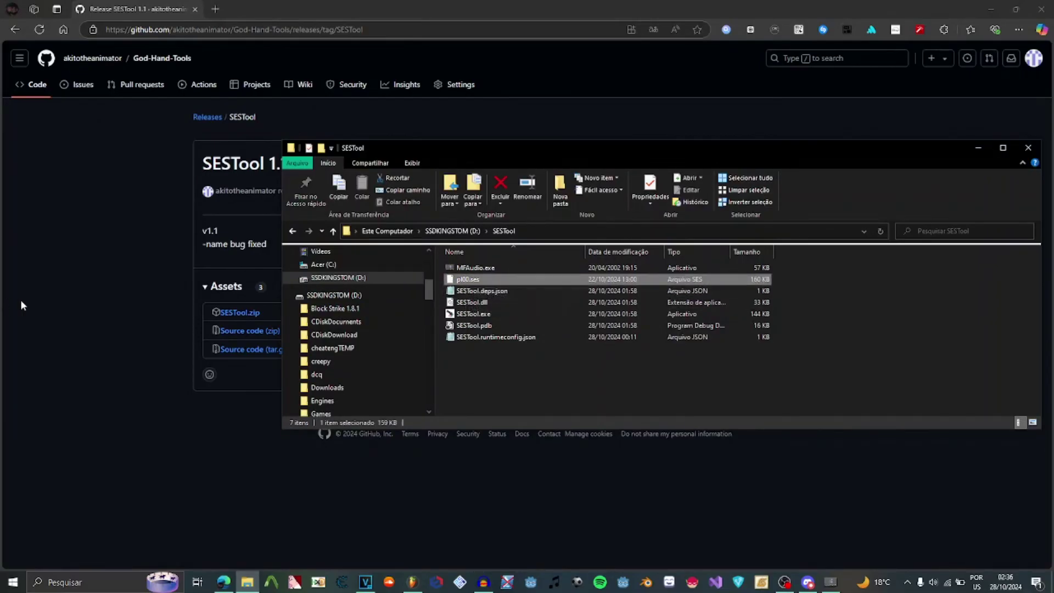
click(81, 313)
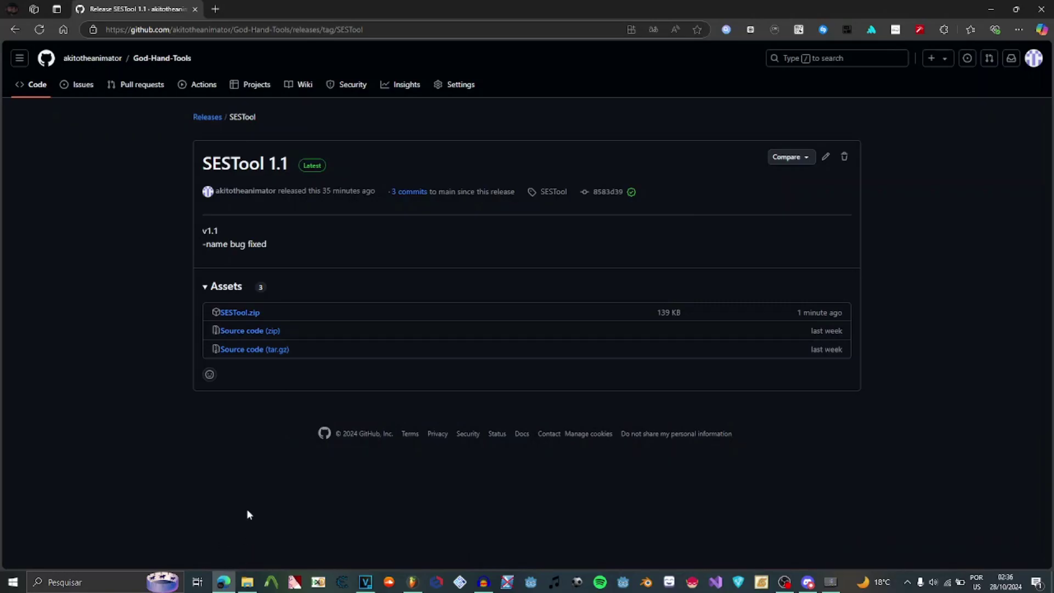
Return to the SESTool folder and launch SESTool.exe
click(247, 582)
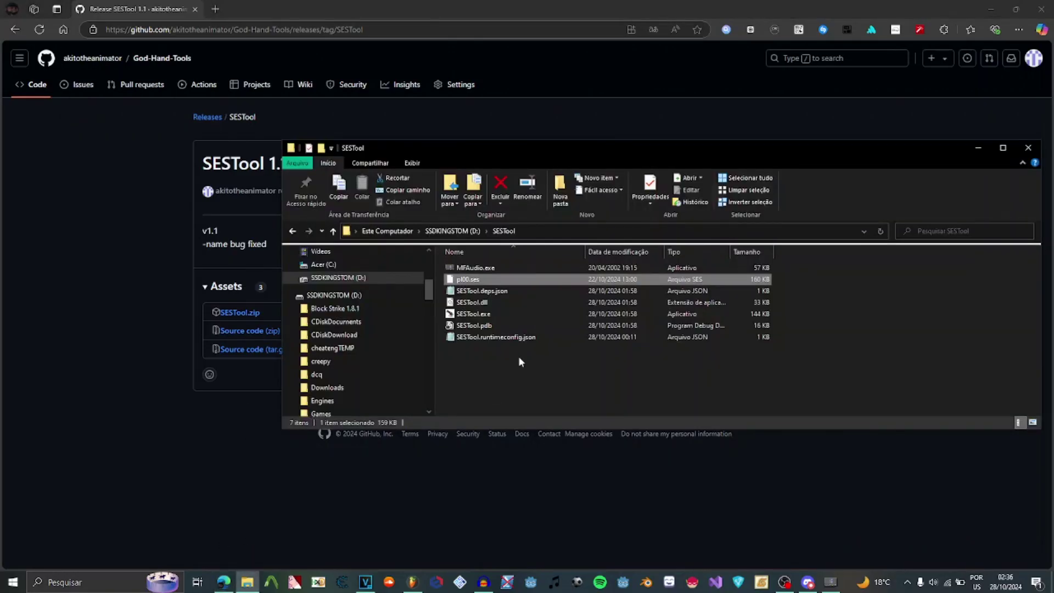
click(518, 360)
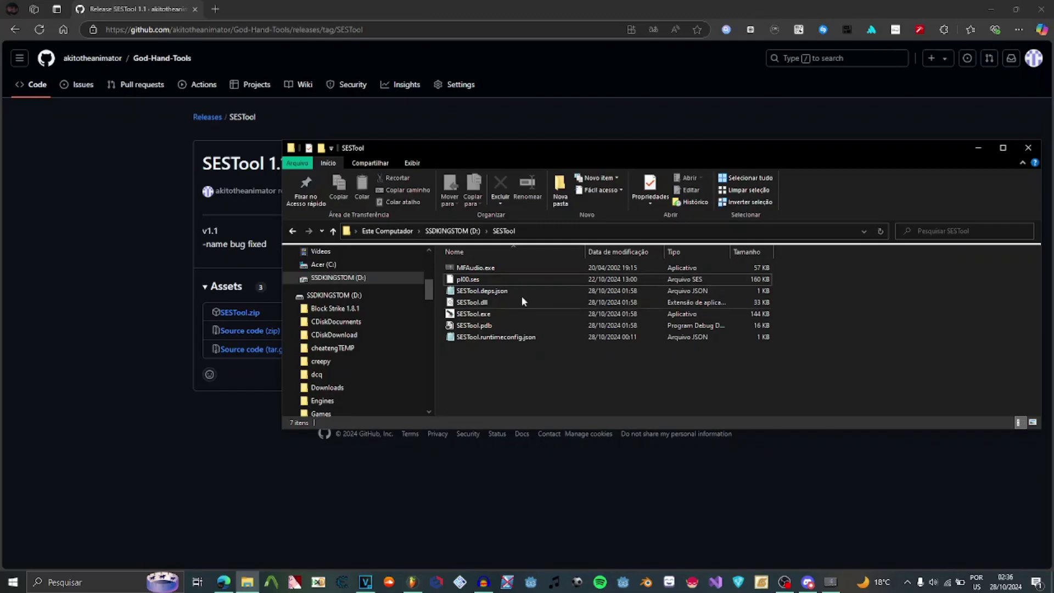
double_click(521, 314)
text(1)
Drop pl00.ses into SESTool's Extract .SES contents option to create pl00_SES_CONVERTED
click(644, 366)
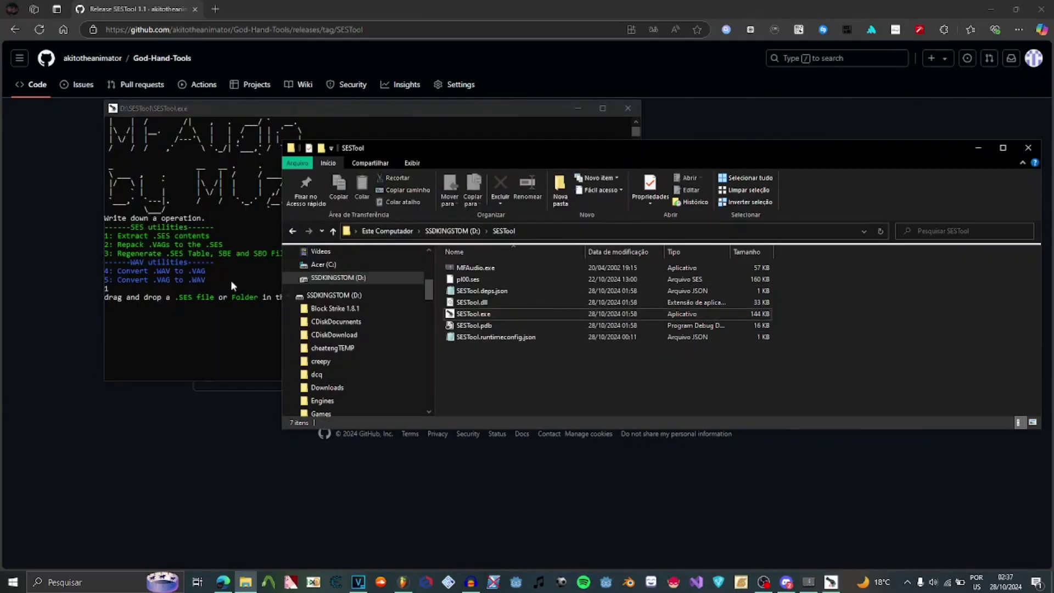
drag(467, 279, 183, 309)
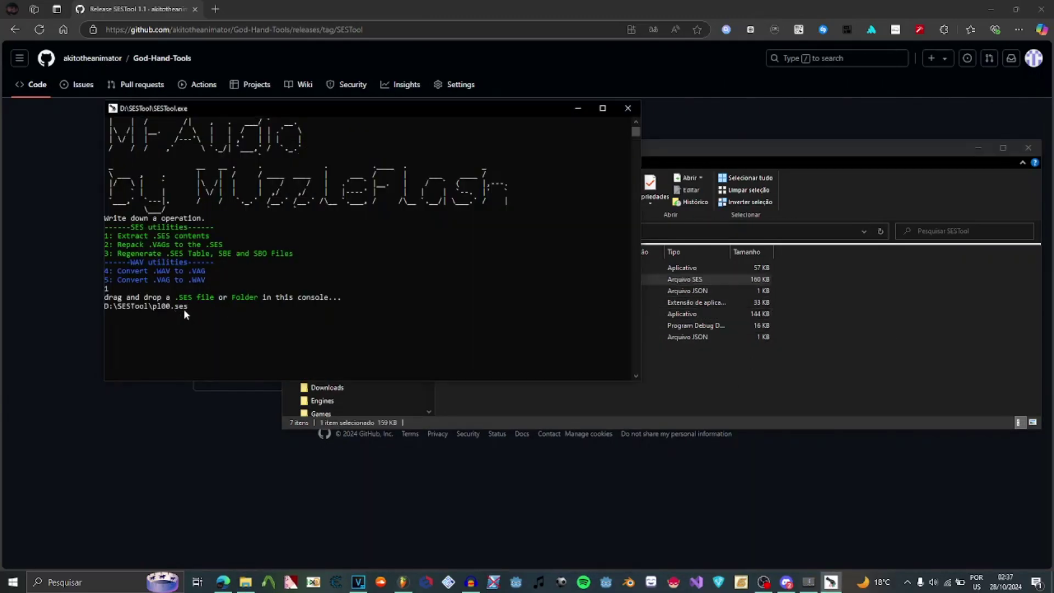
key(Return)
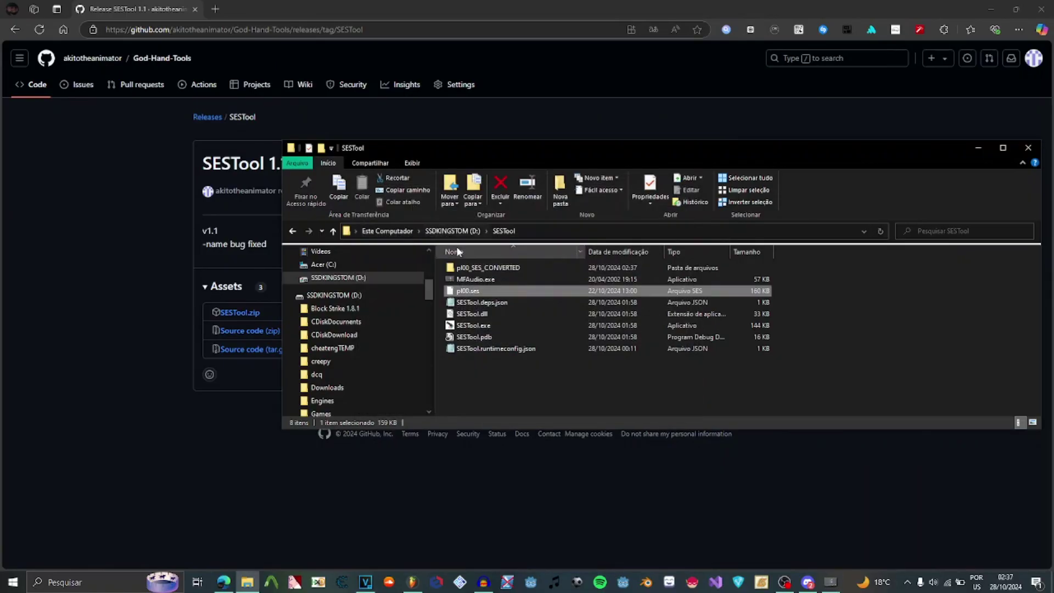
Drag all 35 WAV files from pl00_SES_CONVERTED\WAV into the FL Studio playlist
double_click(465, 267)
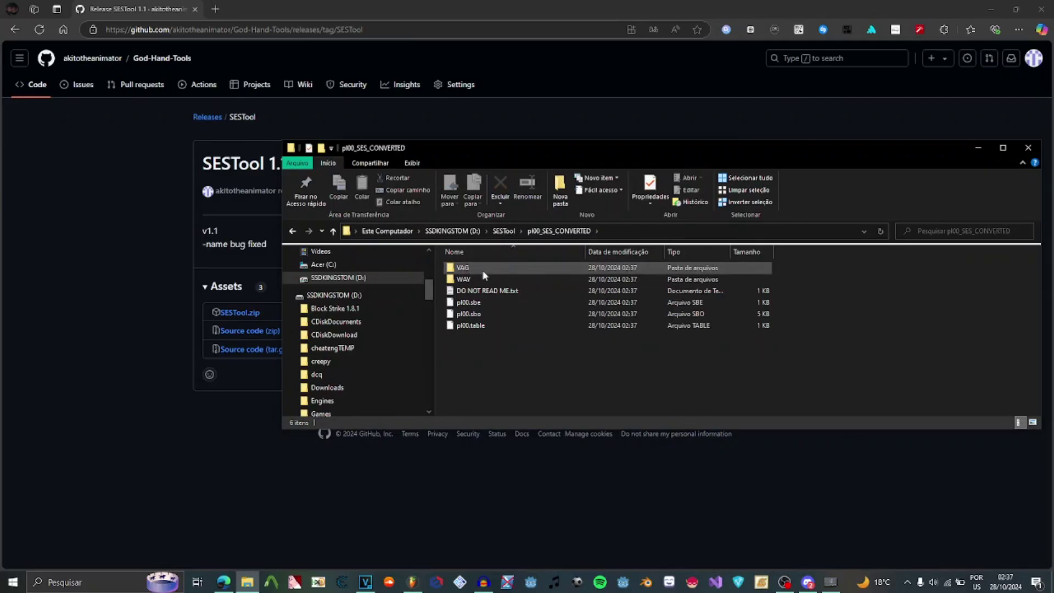
click(412, 582)
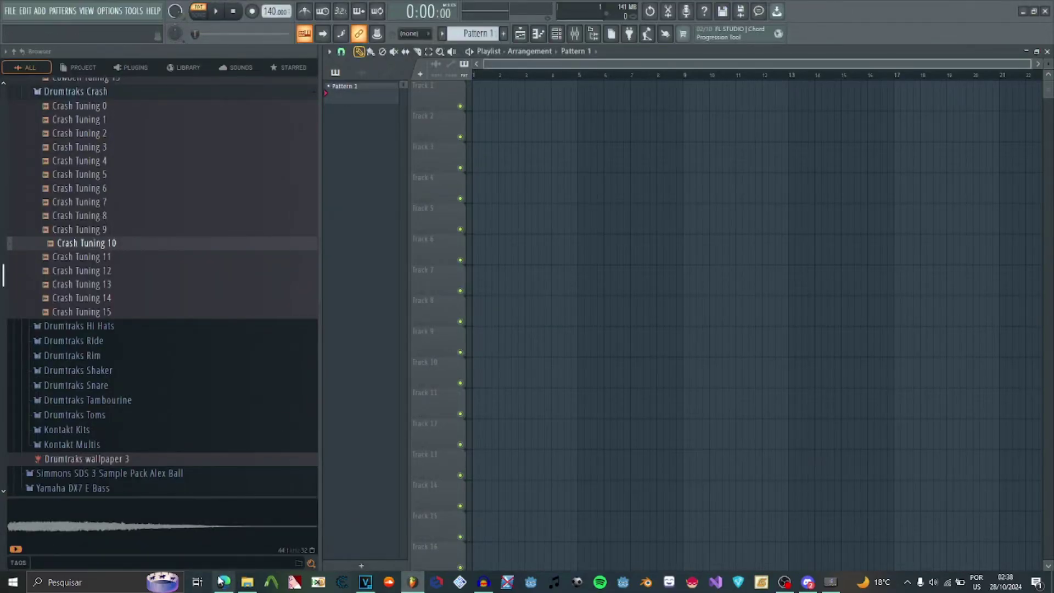
click(247, 581)
double_click(467, 274)
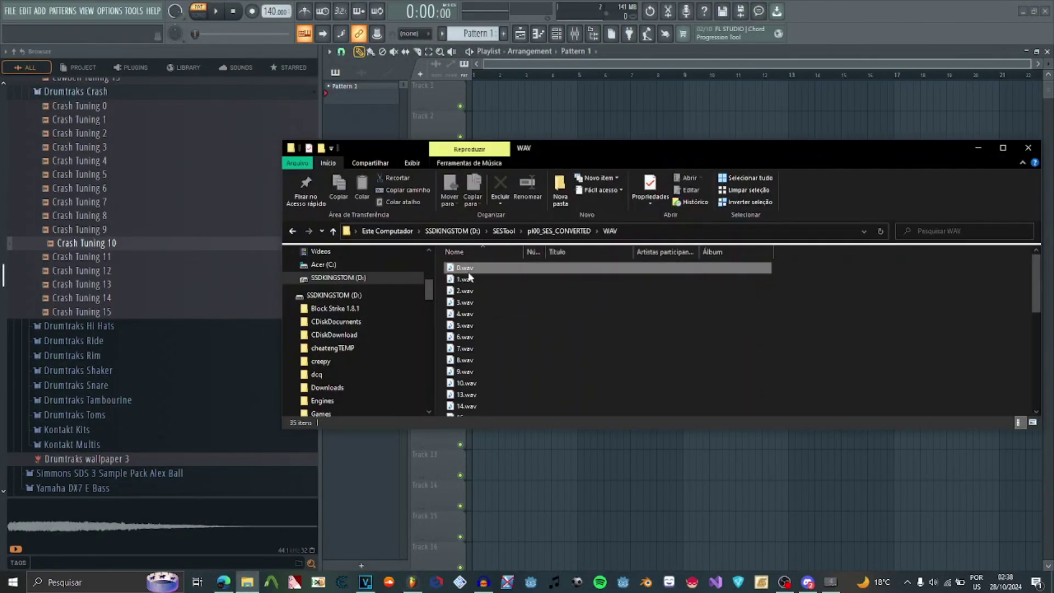
key(ctrl+a)
drag(471, 115, 473, 115)
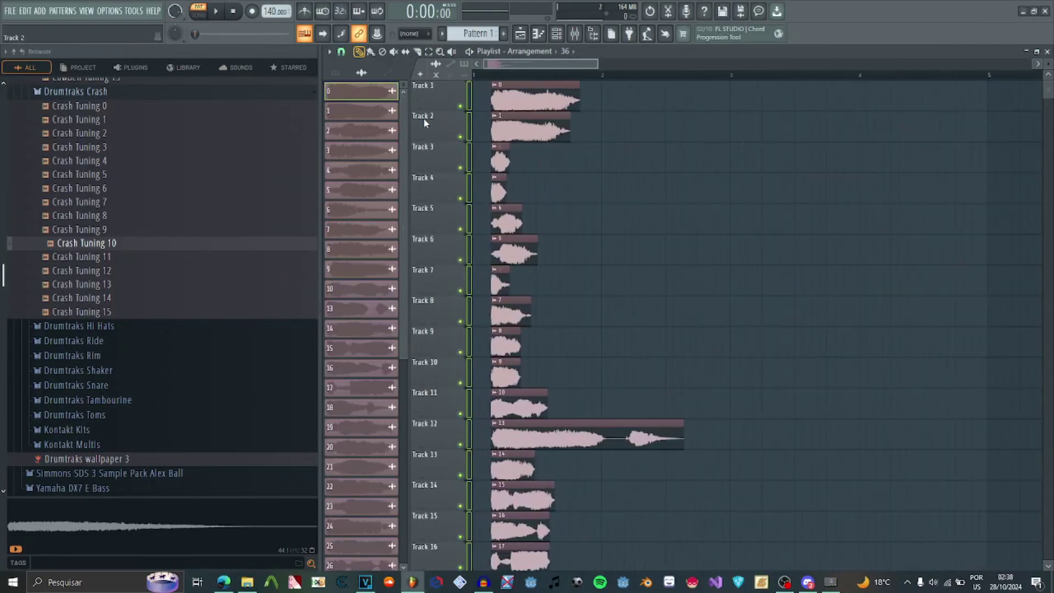
Line all clips up at bar 1, deselect them, and play with Track 3 soloed
drag(534, 101, 459, 116)
click(437, 115)
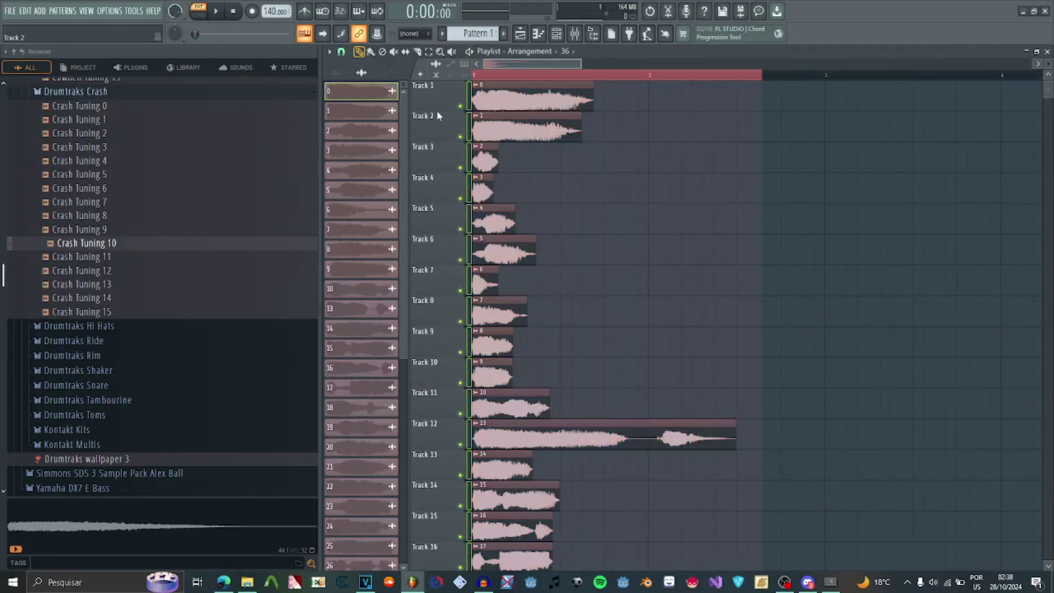
scroll(483, 148, down, 5)
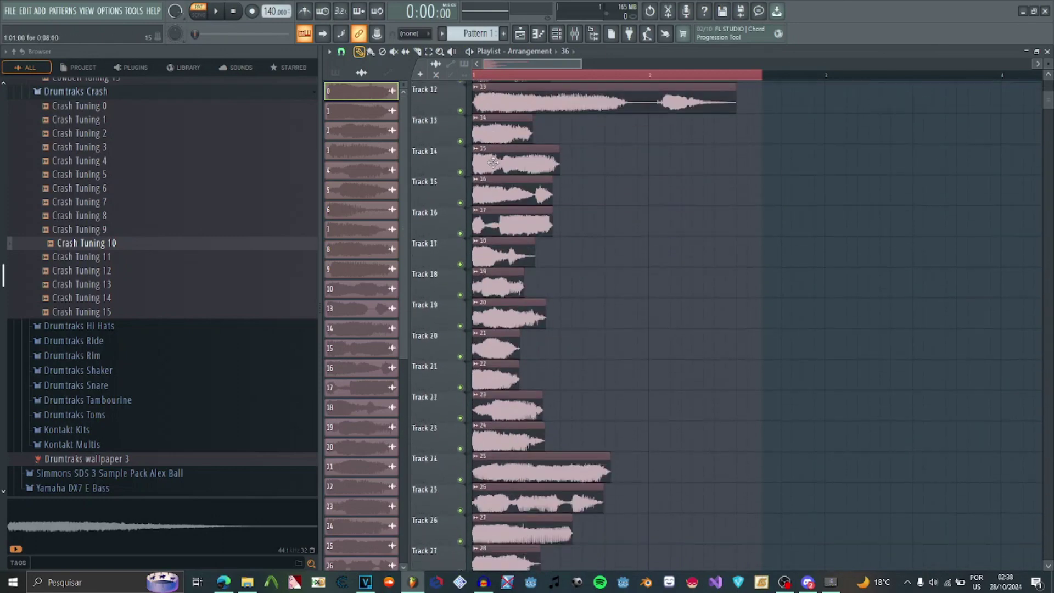
scroll(483, 160, up, 5)
ctrl+click(460, 168)
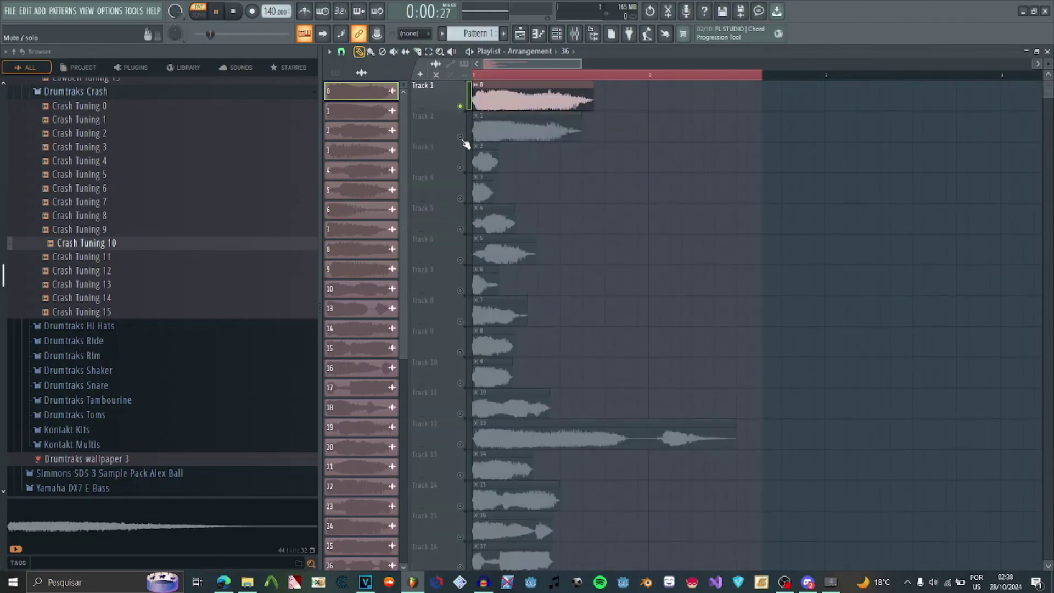
key(space)
Solo Tracks 4, 5 and finally 16, then shift the Track 17–27 clips down two tracks
ctrl+click(460, 198)
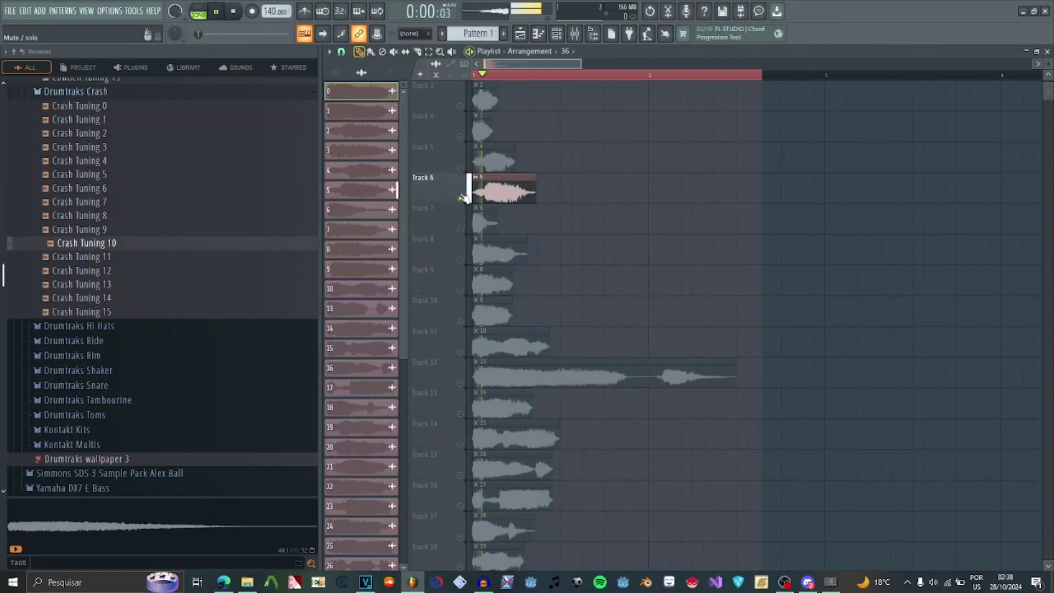
ctrl+click(460, 229)
scroll(471, 219, down, 6)
ctrl+click(460, 168)
scroll(462, 294, up, 2)
key(space)
key(space)
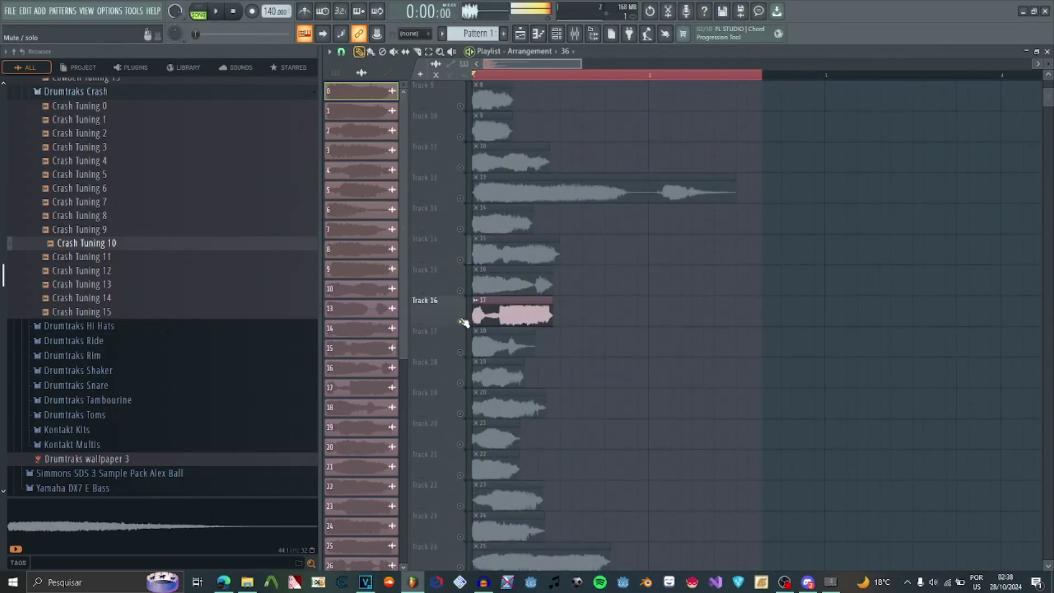
mouse_move(472, 325)
mouse_down()
mouse_move(546, 508)
mouse_move(546, 568)
mouse_up()
drag(503, 295, 502, 356)
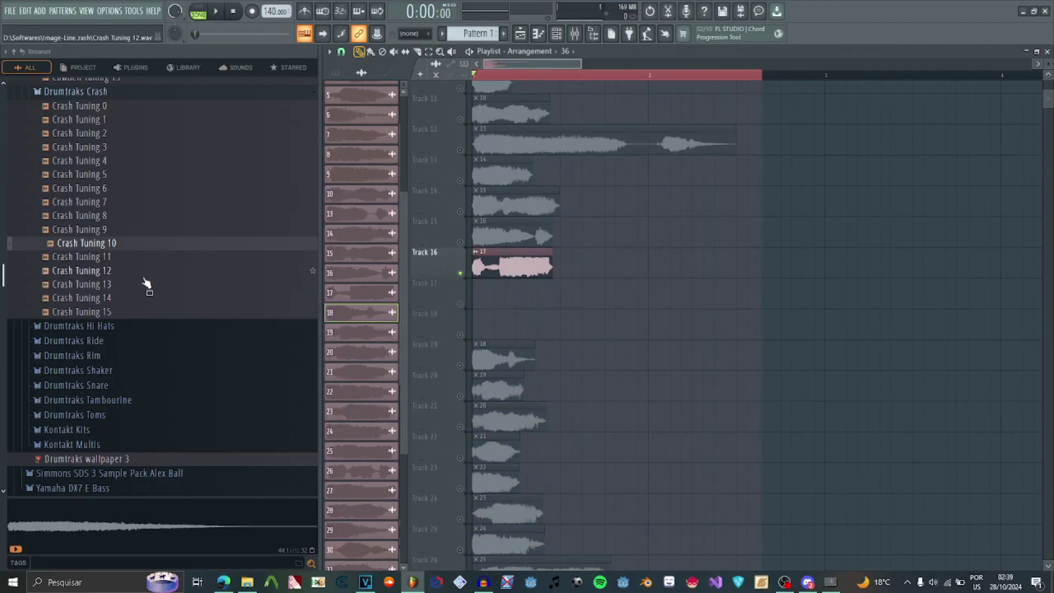
Scroll the browser and preview the Clap Heavy sample
scroll(146, 284, up, 10)
scroll(124, 307, up, 6)
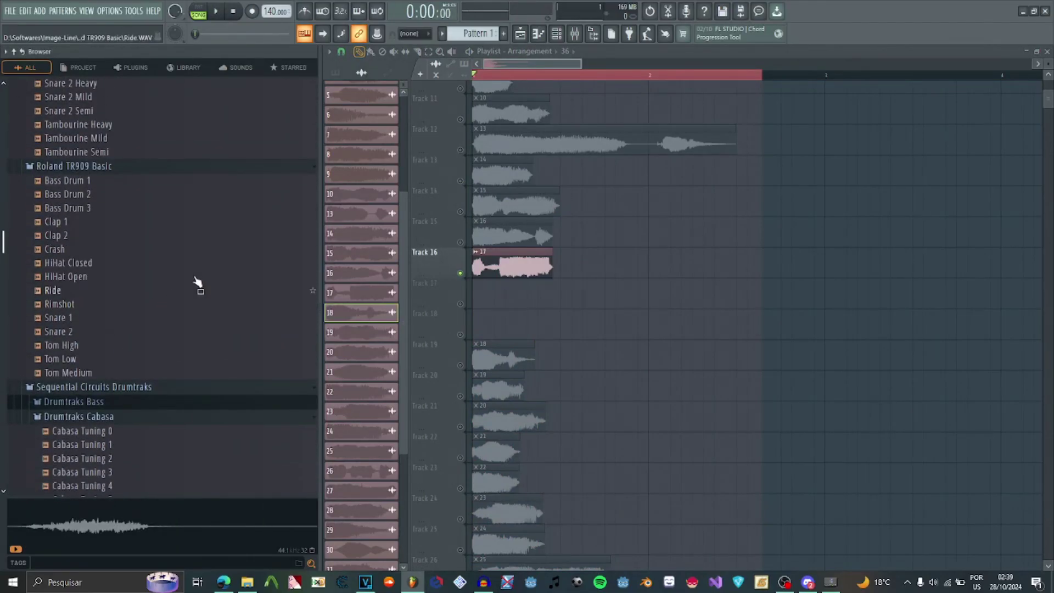
scroll(85, 283, up, 4)
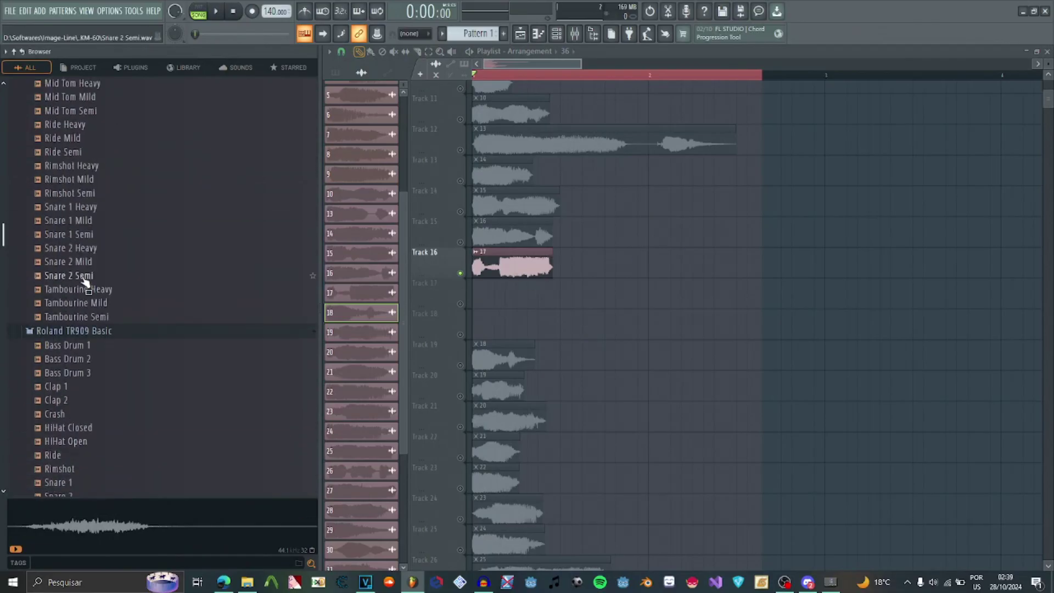
scroll(242, 472, up, 10)
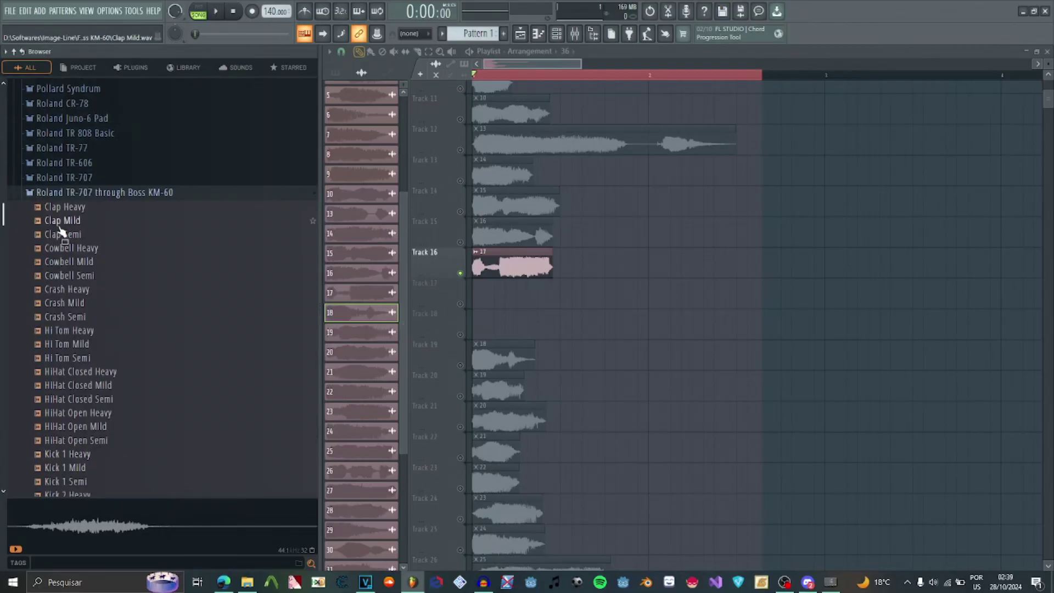
click(71, 210)
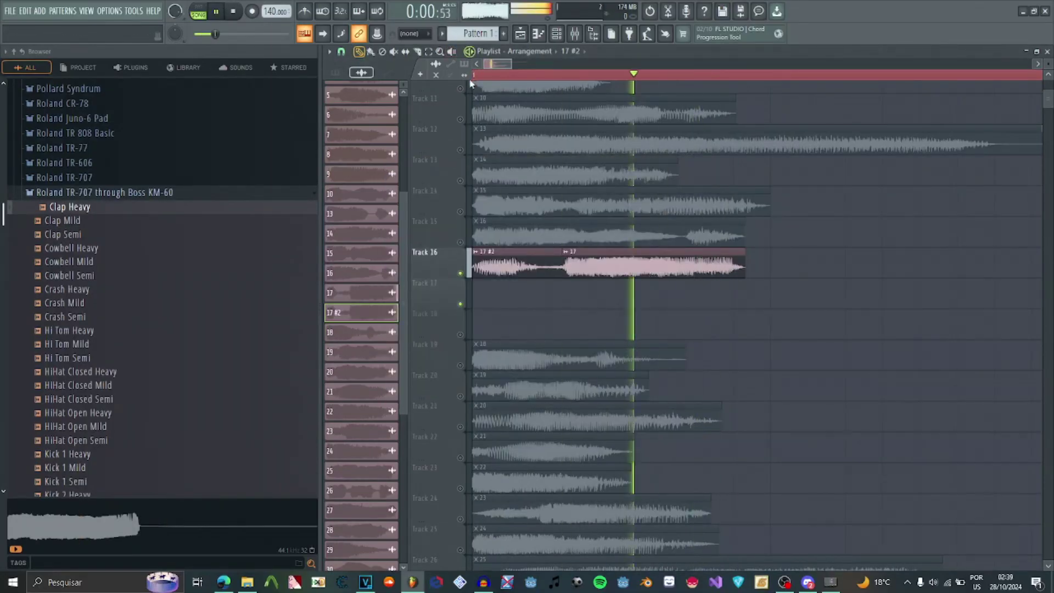
Split clip 17 on Track 16, trim the 17 #2 part, and play a marked range
right_click(545, 275)
mouse_move(473, 268)
mouse_down()
mouse_move(512, 268)
mouse_move(472, 269)
mouse_up()
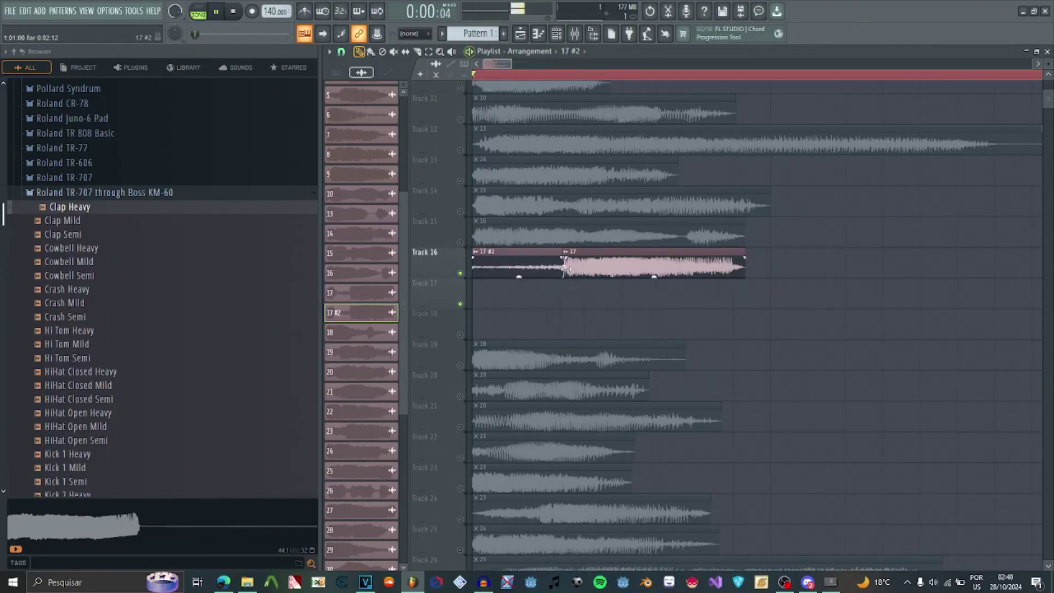
scroll(655, 262, down, 2)
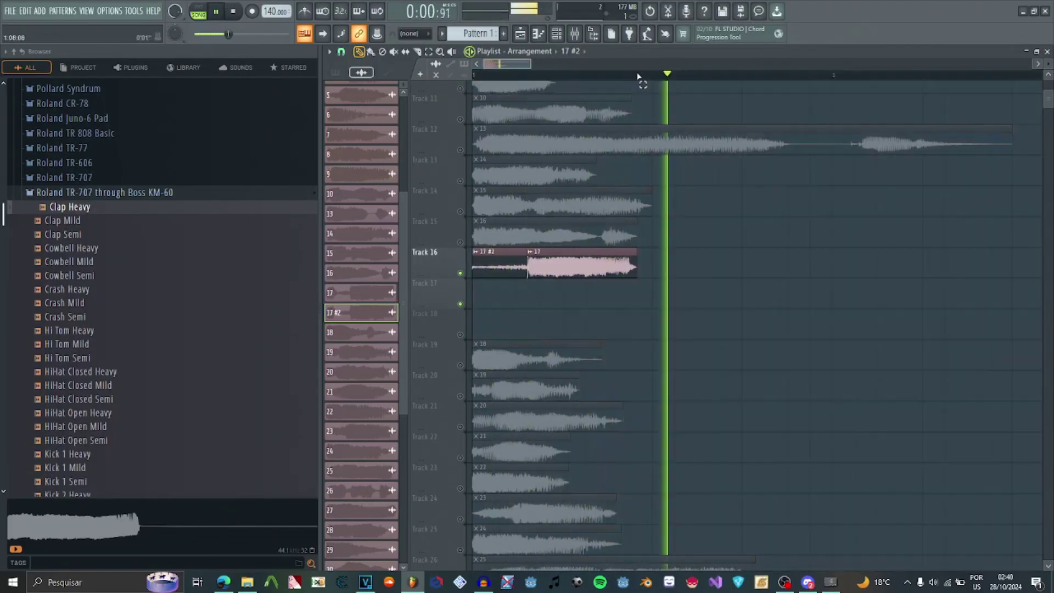
drag(638, 74, 473, 75)
key(space)
scroll(646, 310, down, 2)
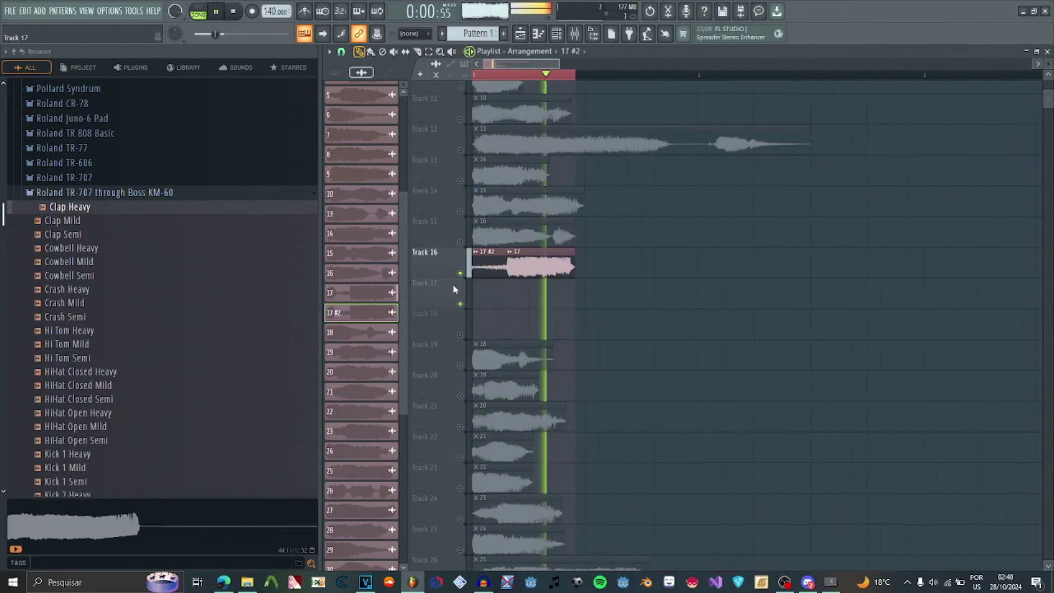
scroll(554, 286, up, 2)
key(space)
Move clip 17 #2 onto Track 17, select the Track 12 clip, and audition the arrangement
drag(497, 265, 497, 296)
scroll(506, 242, up, 2)
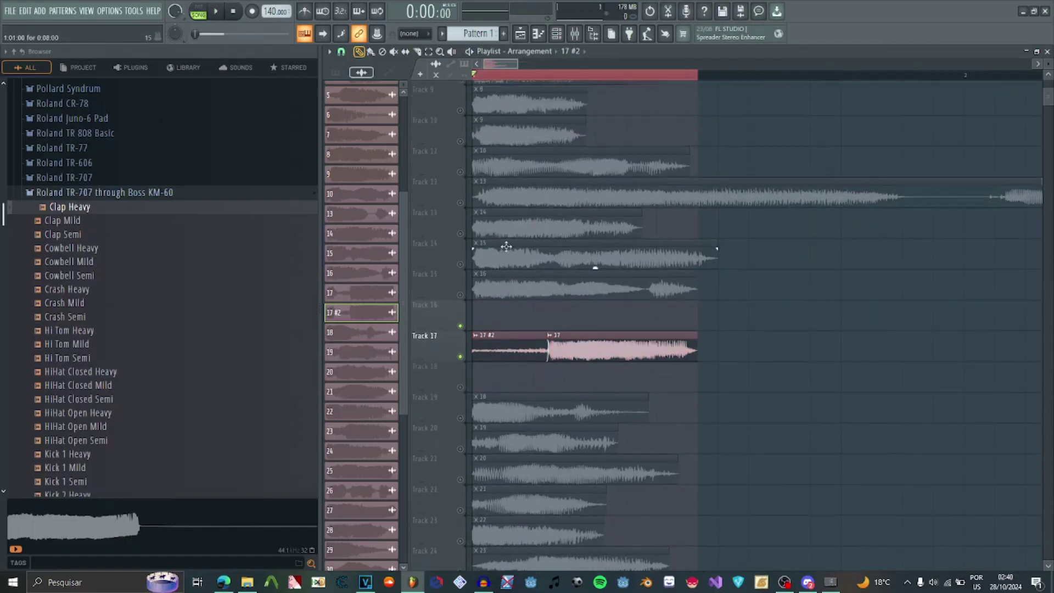
click(483, 206)
scroll(478, 134, down, 2)
scroll(478, 134, down, 1)
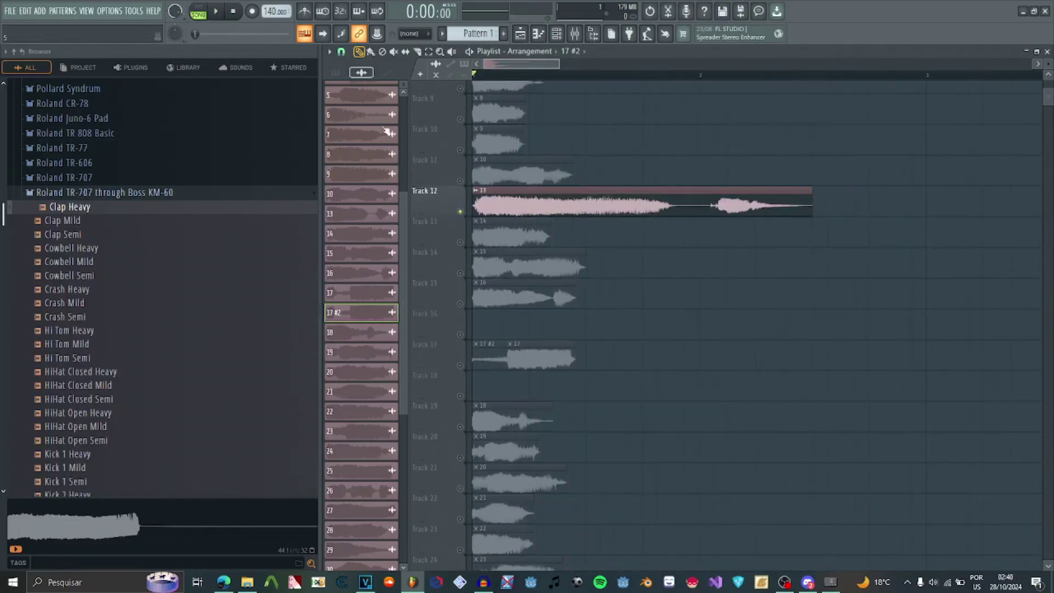
key(space)
key(space)
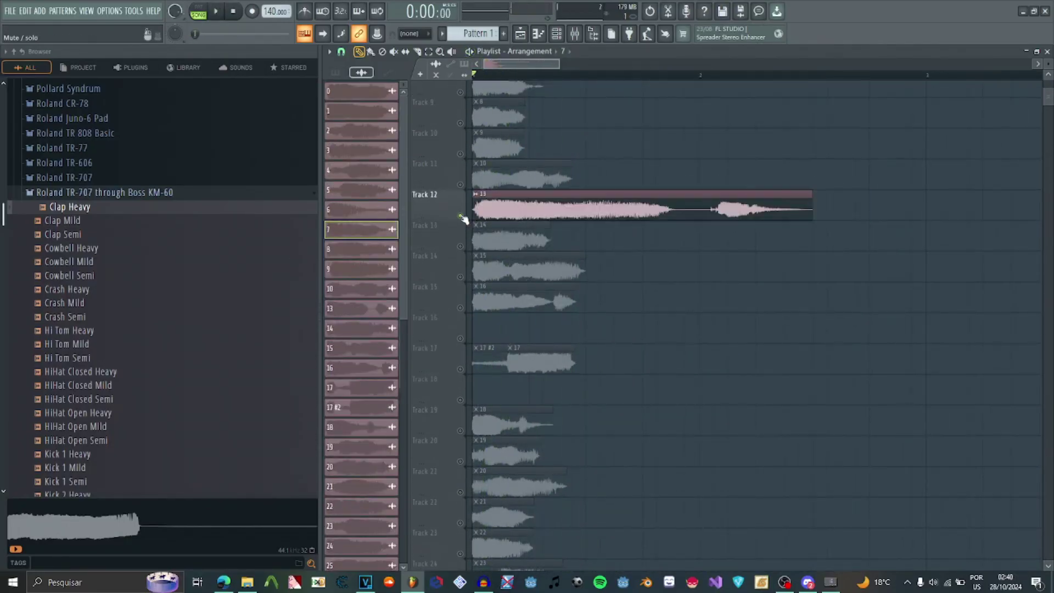
key(space)
Drag-select the clips lower in the playlist and undo the last clip move
scroll(542, 232, down, 6)
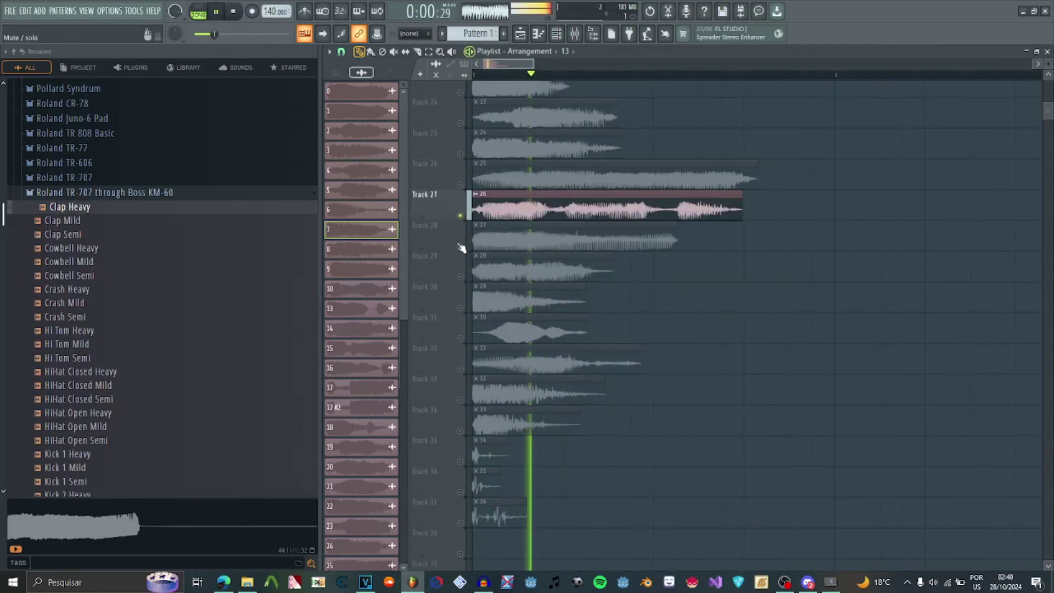
drag(594, 557, 419, 286)
key(ctrl+z)
scroll(158, 266, up, 10)
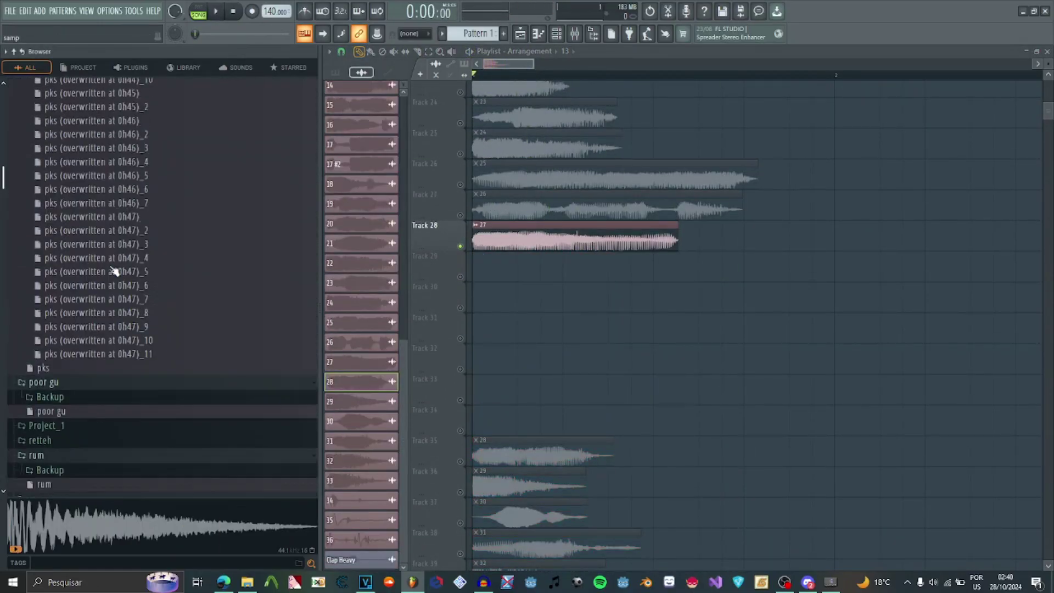
Open the custom sample packs folder in the Browser and expand Tatooine 140bpm
click(82, 139)
click(42, 154)
scroll(109, 275, down, 3)
click(69, 262)
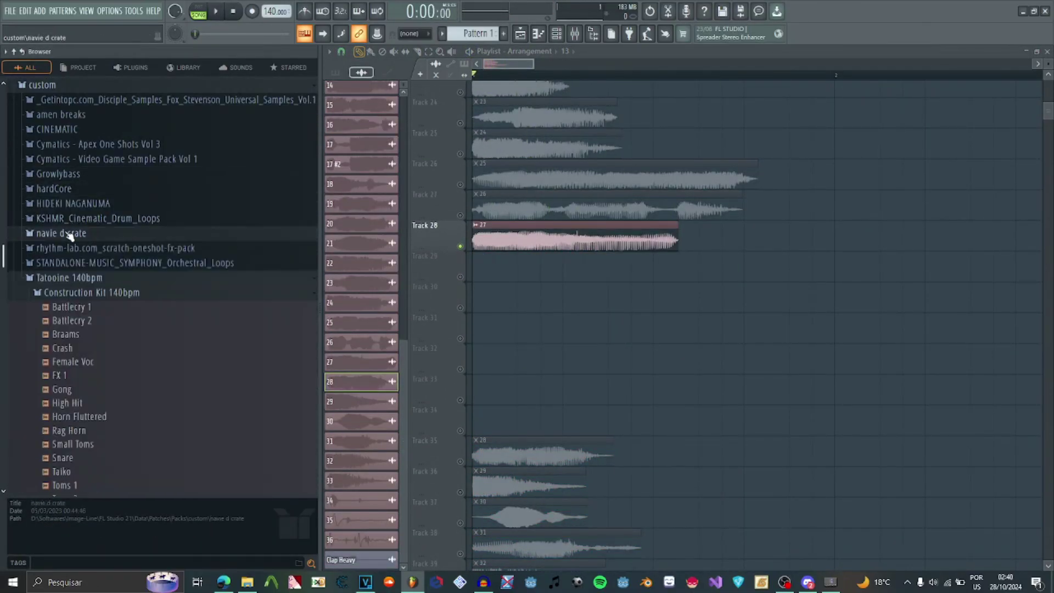
scroll(123, 285, up, 3)
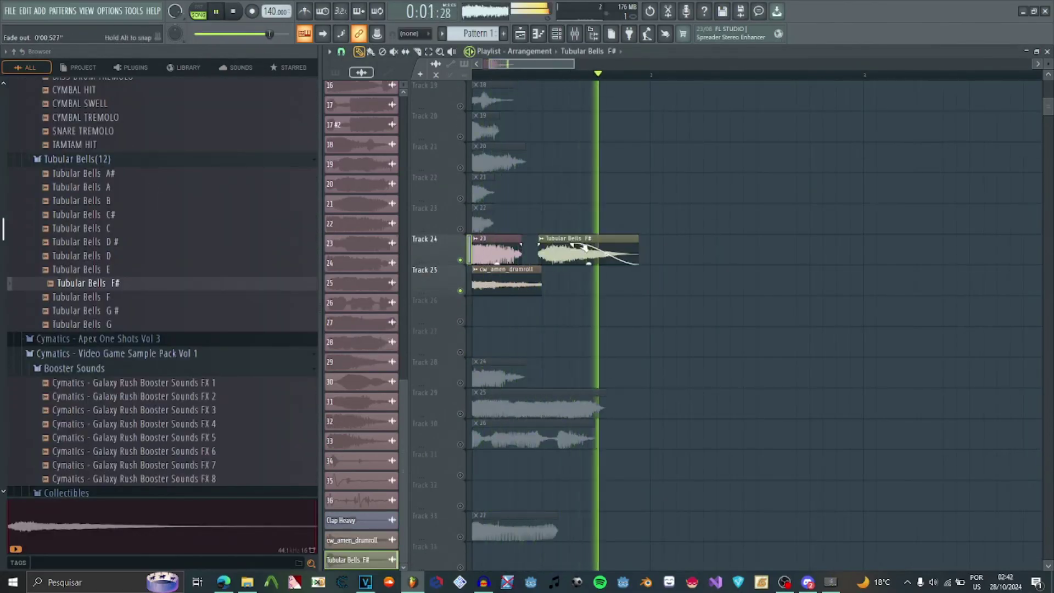
Audition Track 17 soloed, then Track 24 with its Tubular Bells F# clip
scroll(648, 224, down, 3)
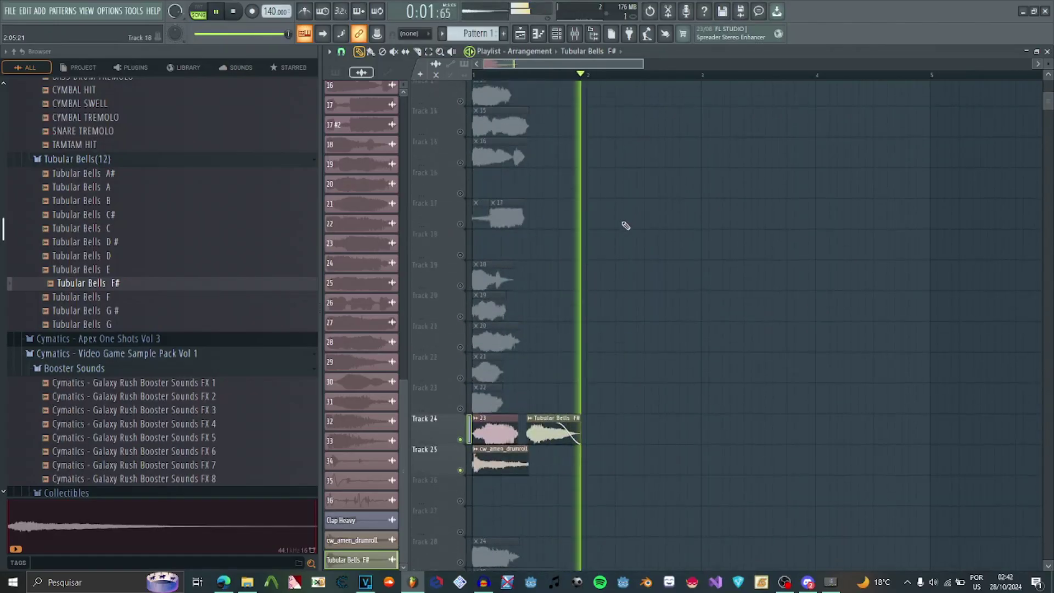
scroll(626, 225, up, 5)
key(space)
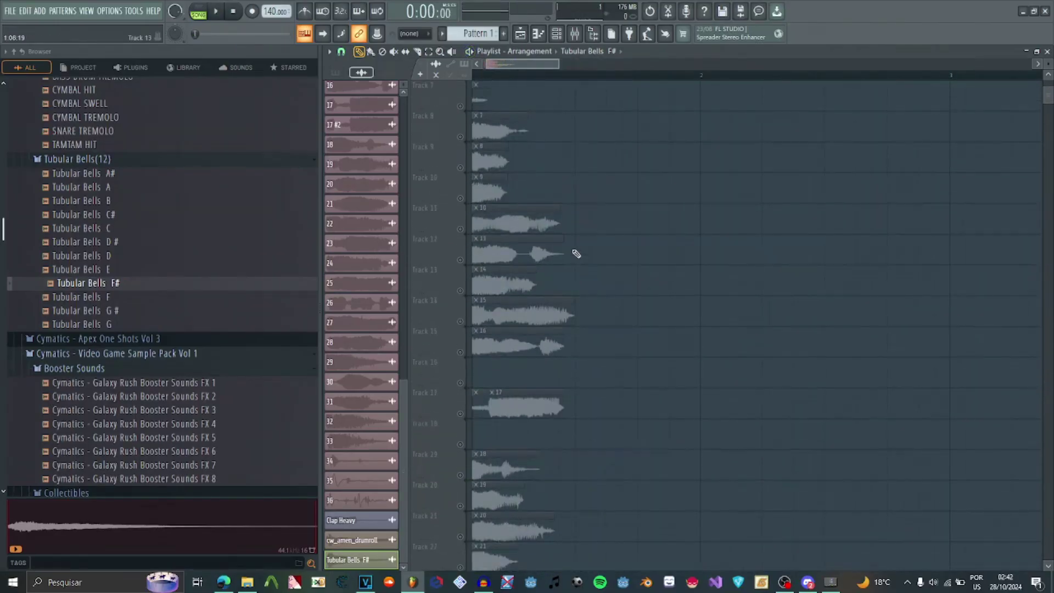
scroll(506, 250, down, 3)
ctrl+scroll(455, 161, up, 4)
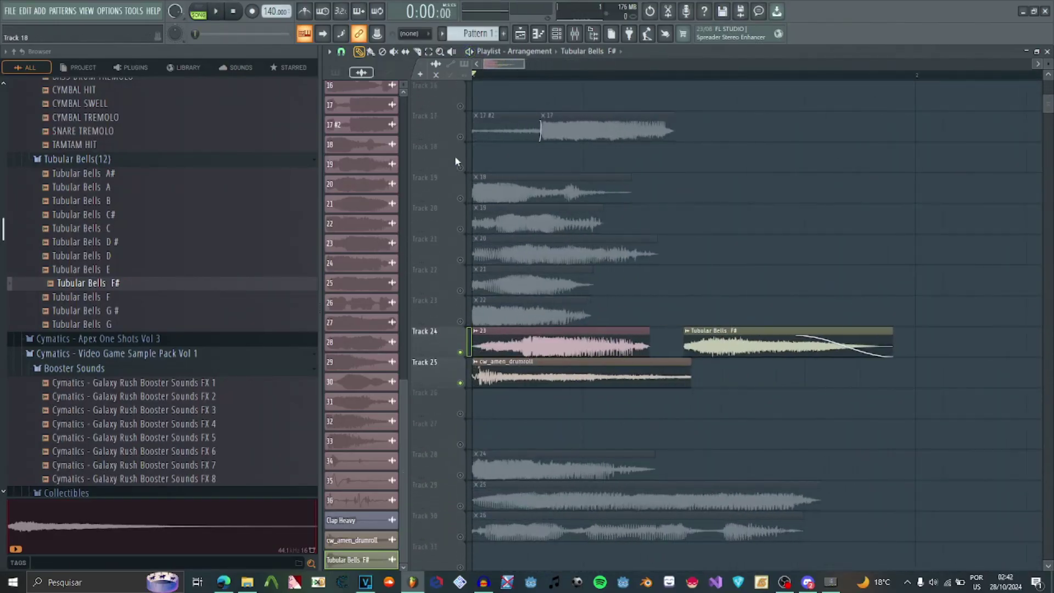
right_click(462, 137)
key(space)
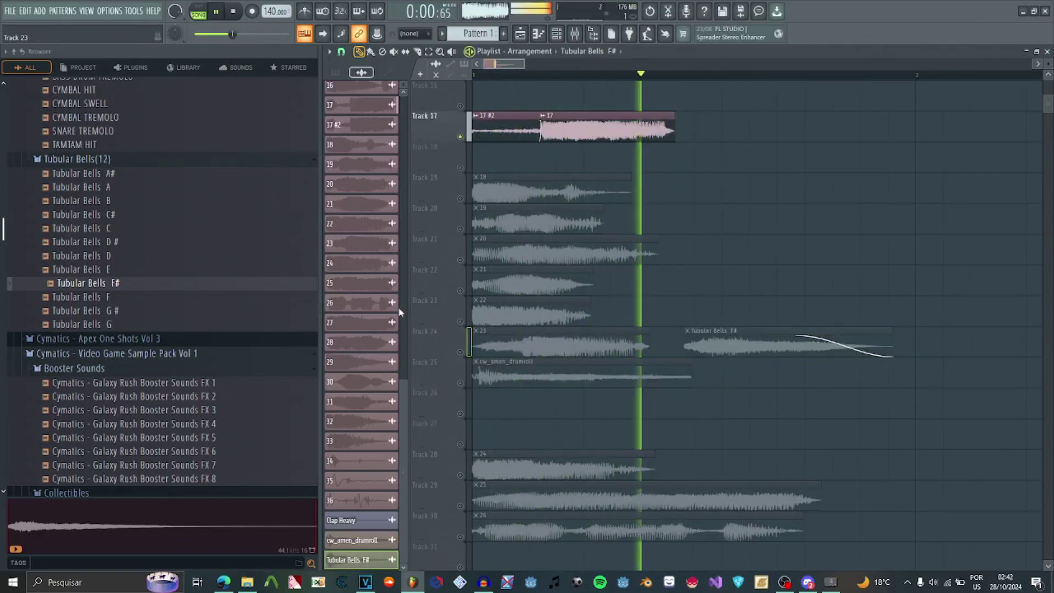
right_click(461, 353)
ctrl+scroll(668, 254, down, 2)
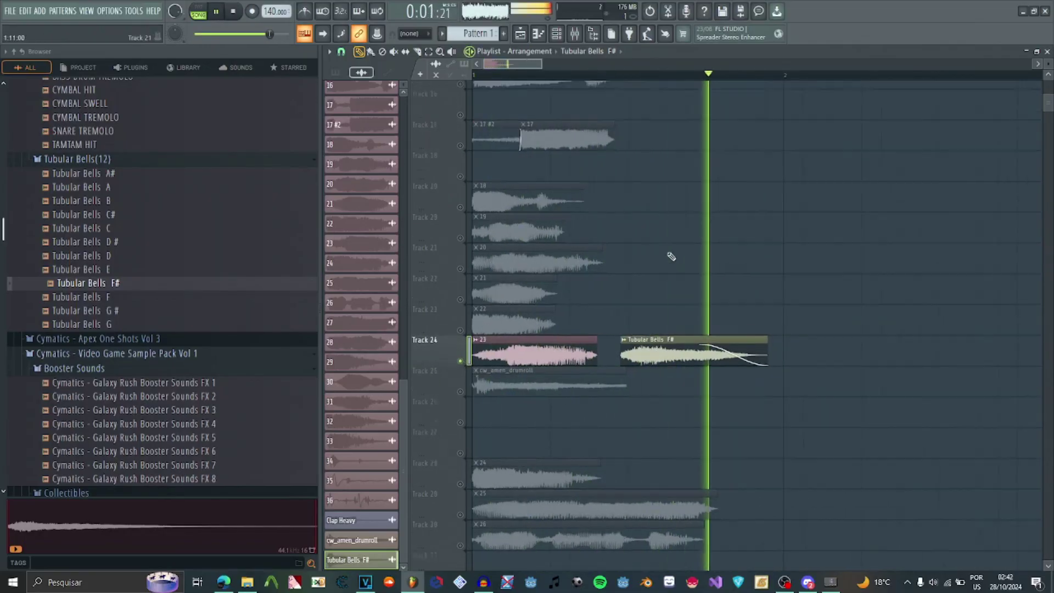
key(space)
scroll(469, 482, up, 2)
ctrl+scroll(483, 235, up, 3)
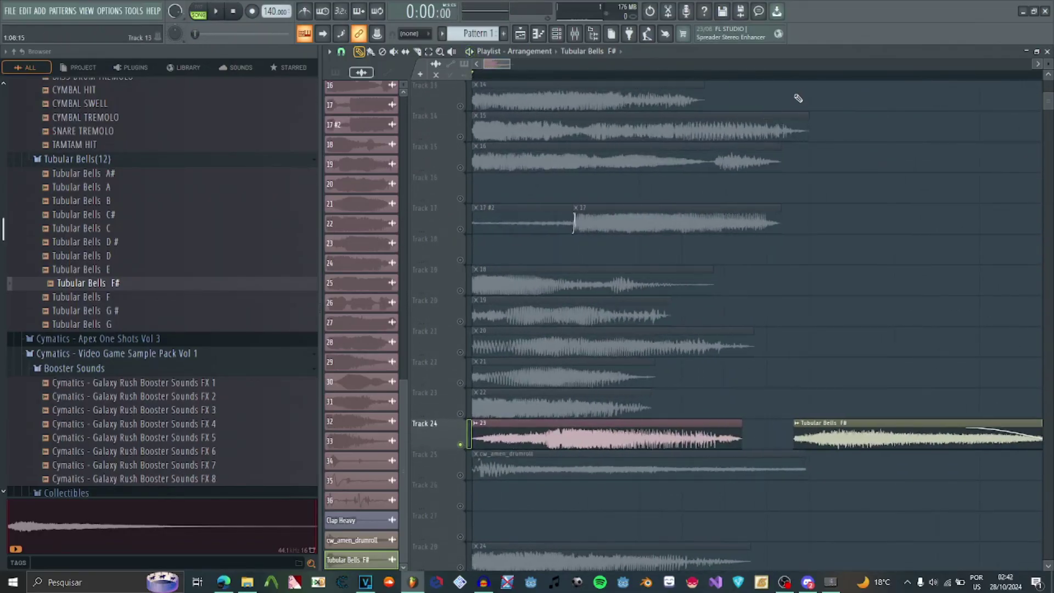
Mark the song's opening stretch as a time selection and select Track 17's clips
drag(775, 74, 472, 74)
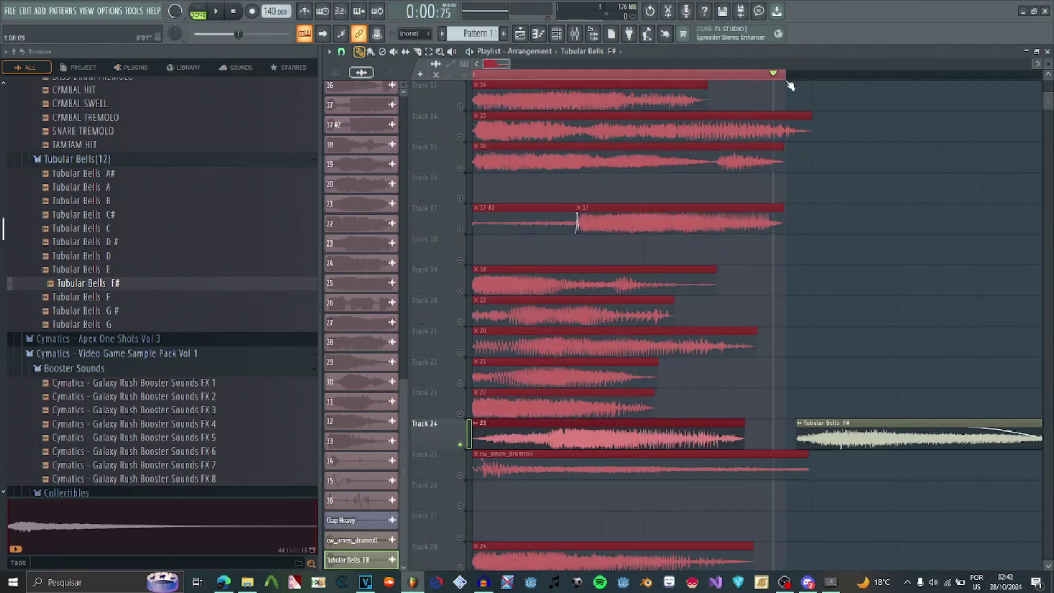
click(463, 232)
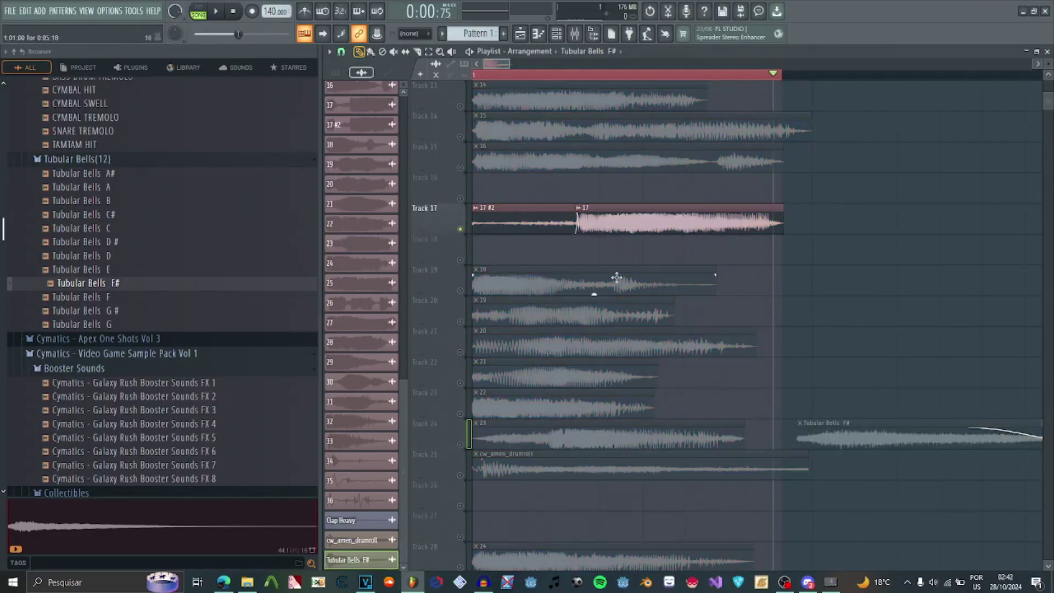
scroll(666, 277, up, 2)
Export the song via File > Export > Wave file, naming it 17.wav
click(9, 11)
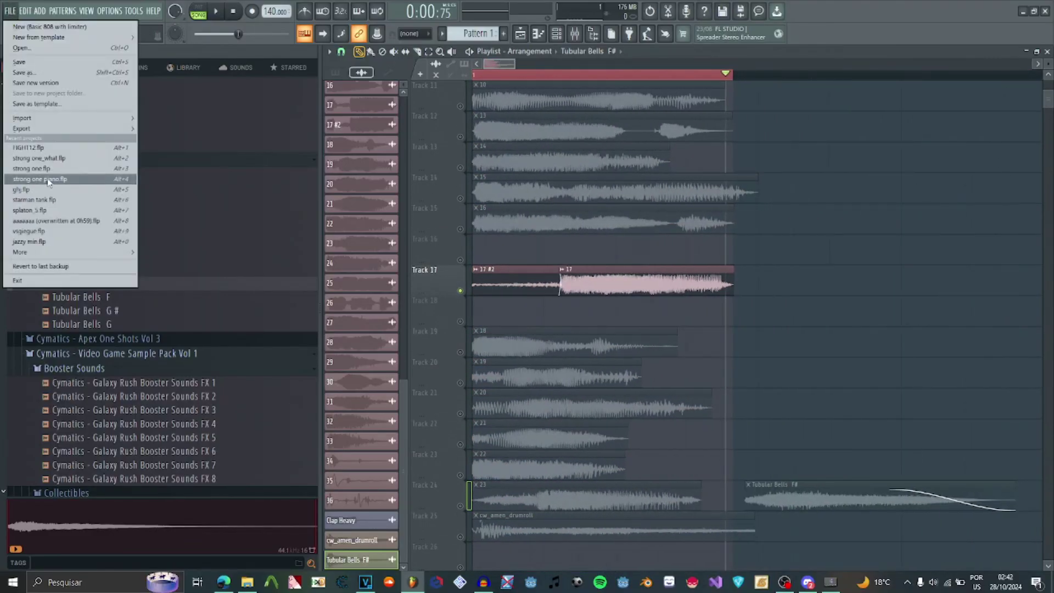
mouse_move(66, 128)
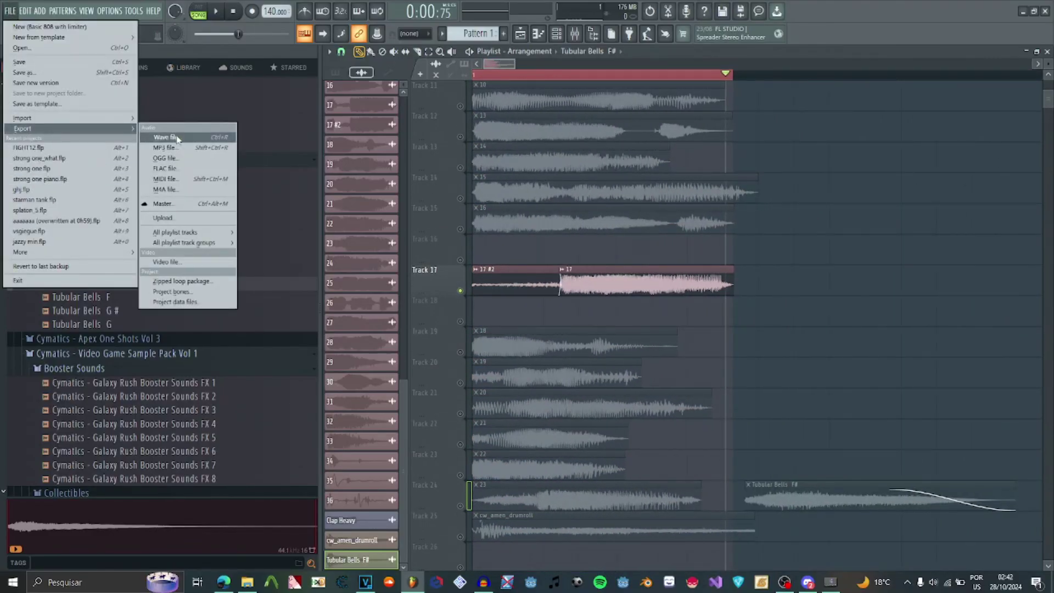
click(166, 137)
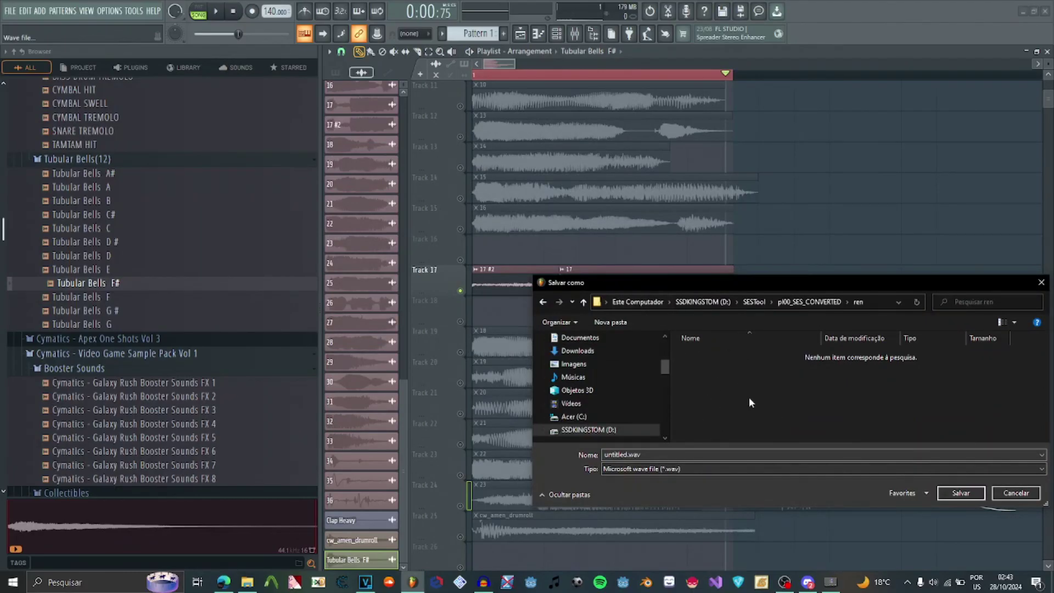
click(804, 459)
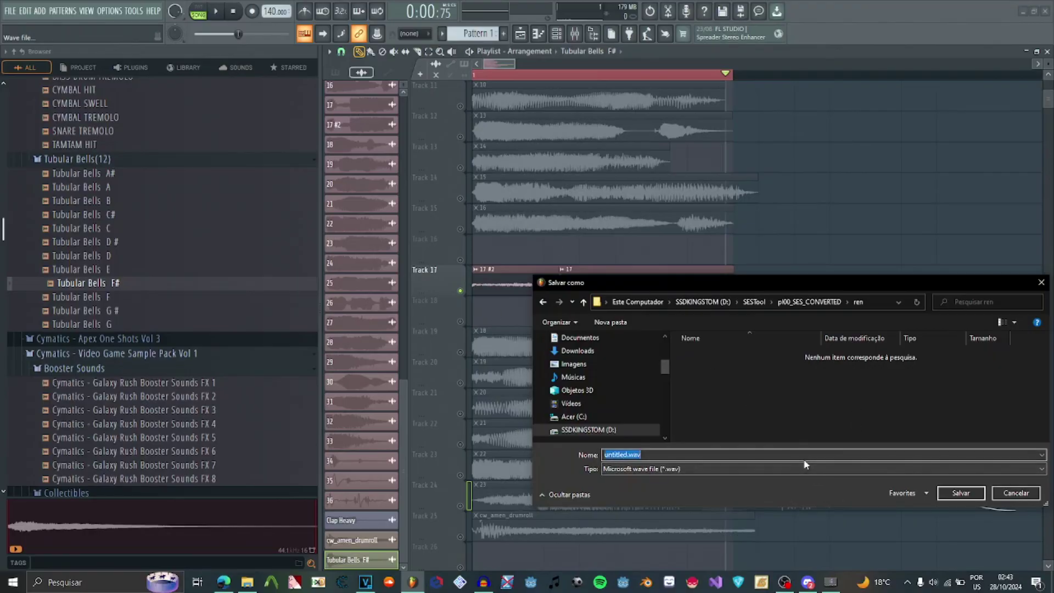
text(17)
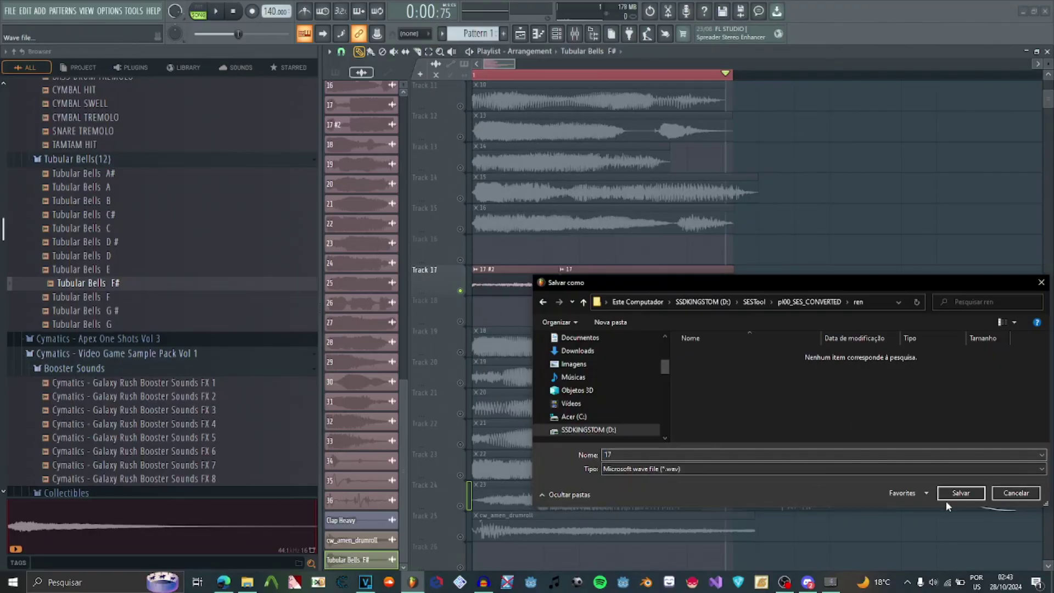
click(958, 493)
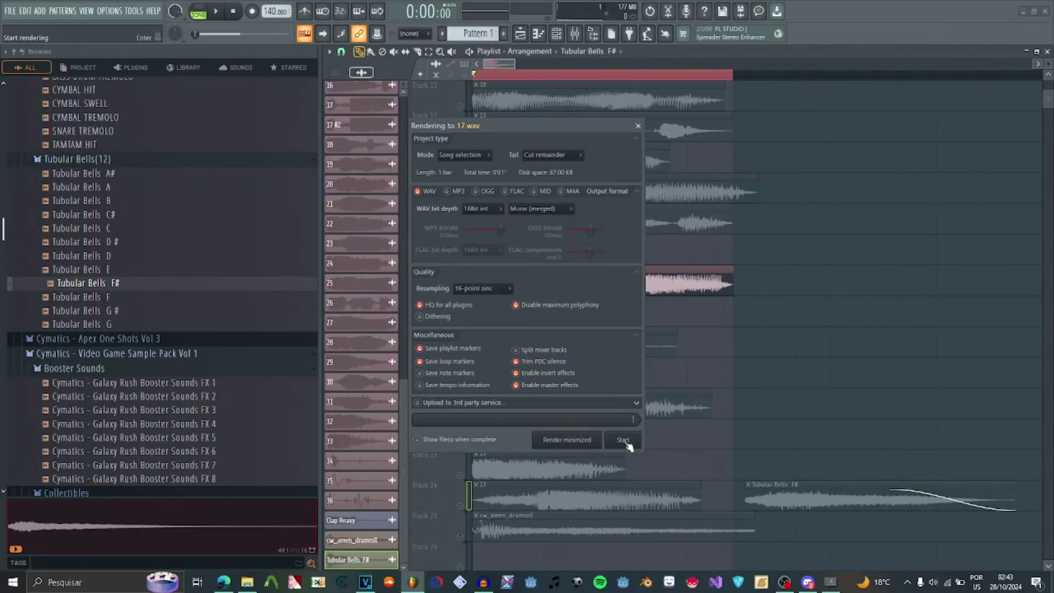
Render 17.wav with 16-point sinc resampling, 16-bit int depth and Mono (merged) output
click(488, 288)
click(487, 287)
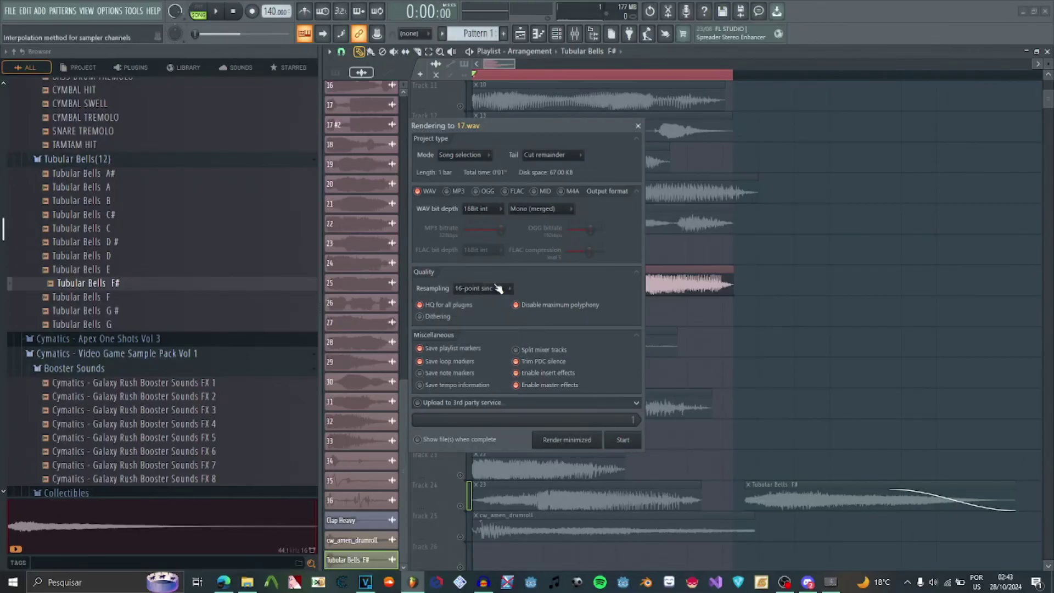
click(491, 210)
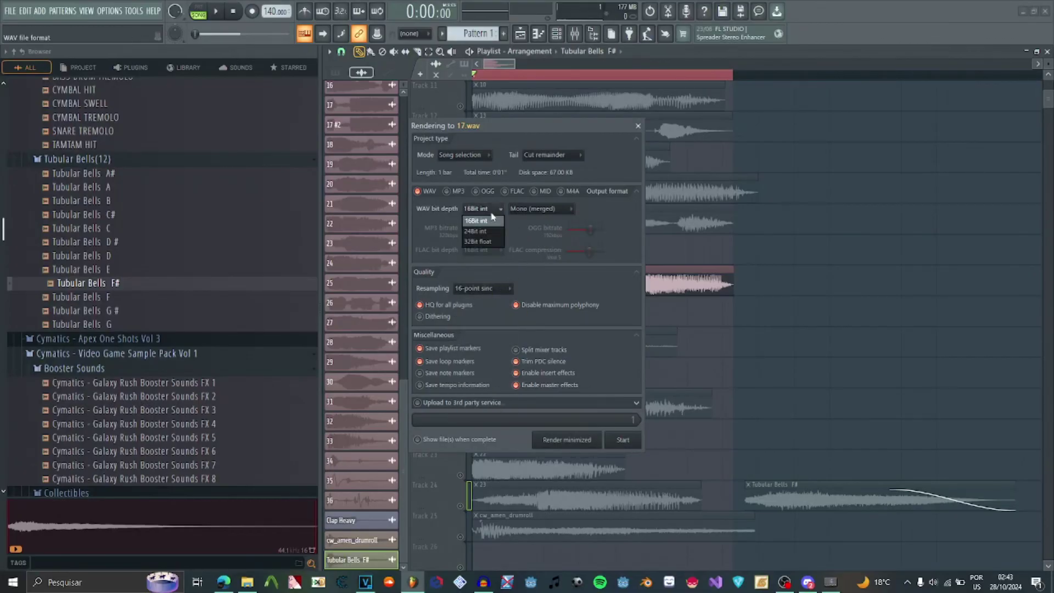
click(495, 214)
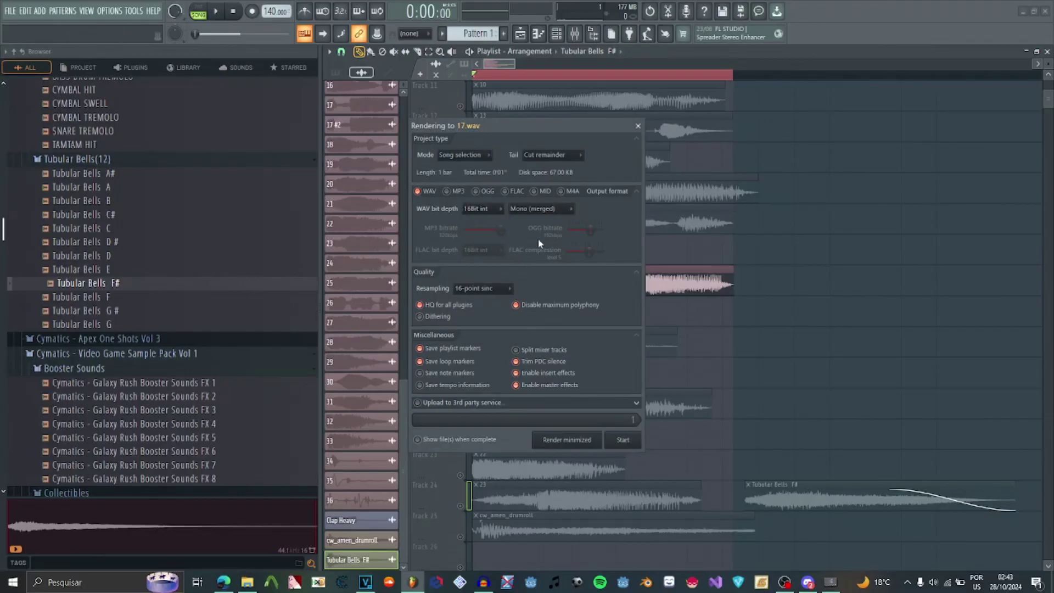
click(526, 215)
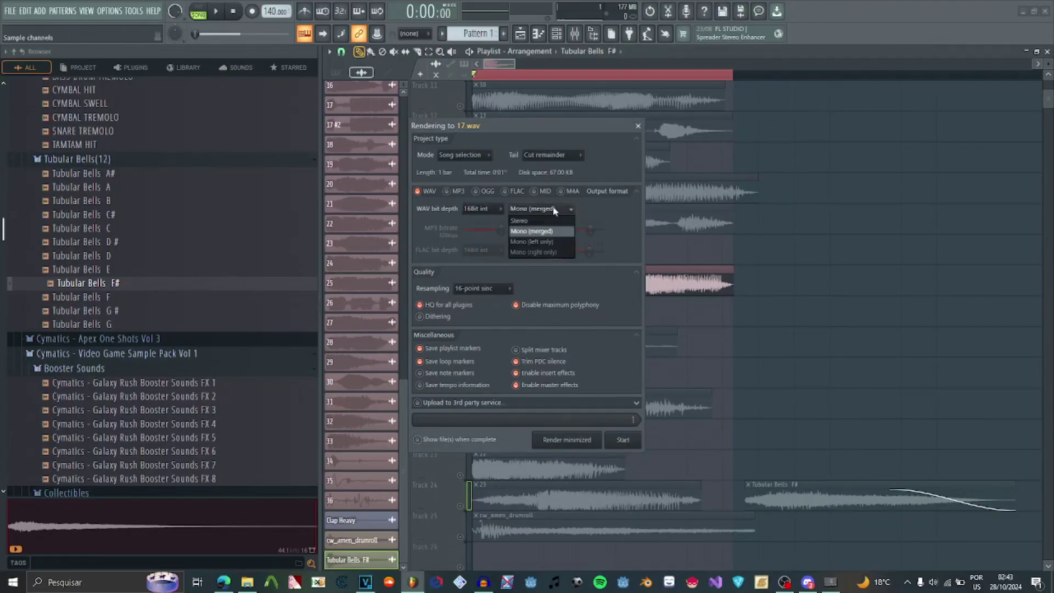
click(557, 211)
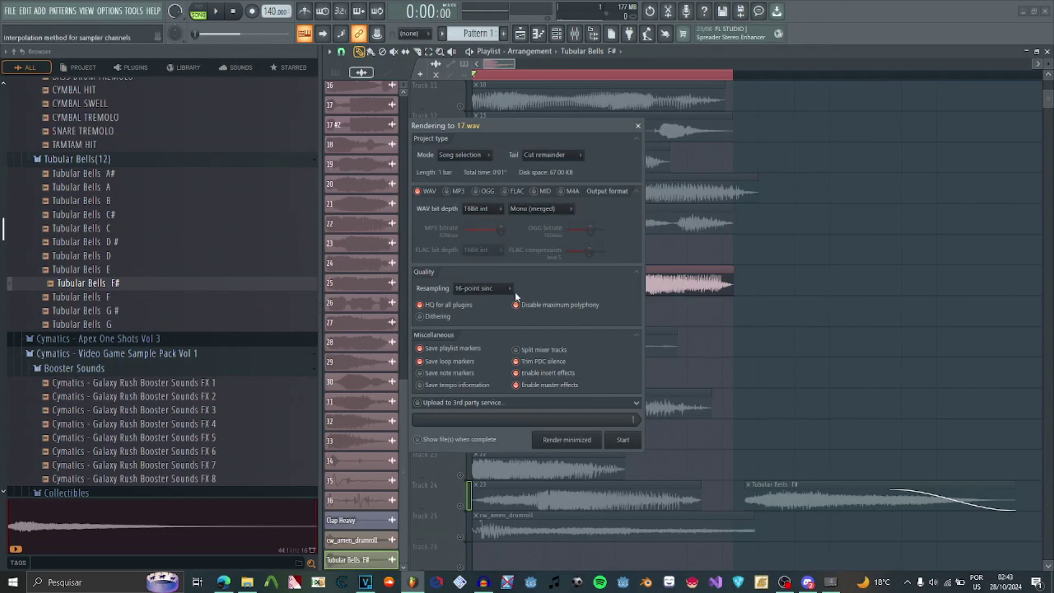
click(632, 440)
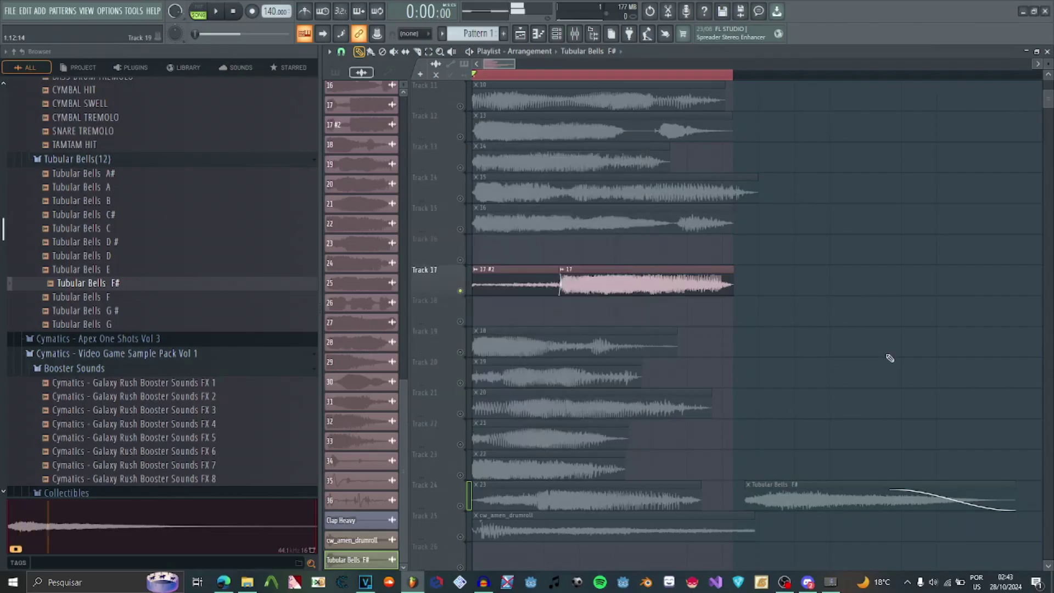
Render the 23.wav export, then close FL Studio without saving the project
scroll(889, 357, down, 5)
scroll(783, 78, down, 3)
key(space)
click(9, 10)
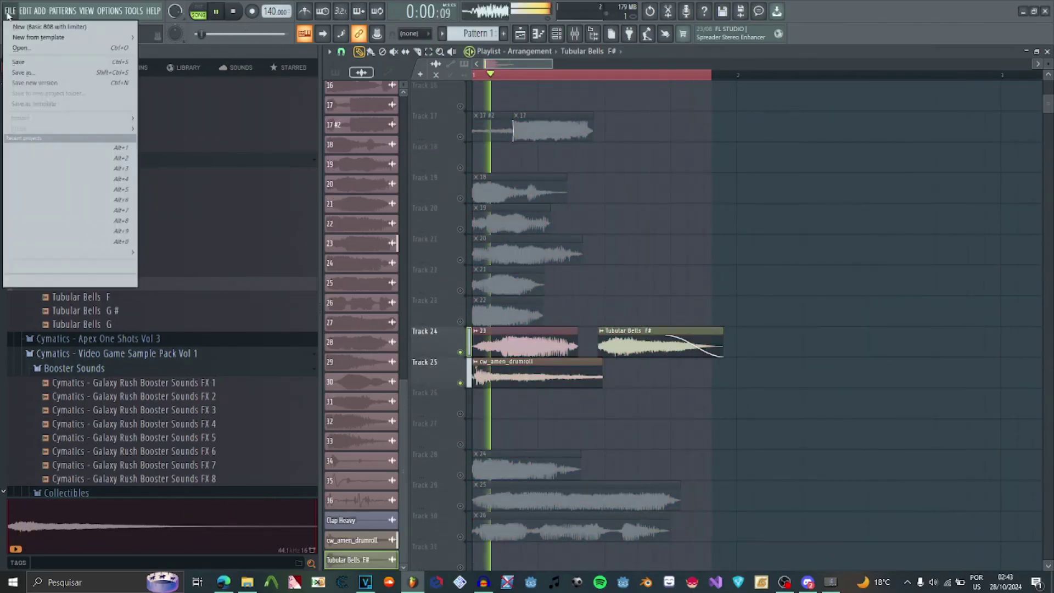
click(160, 135)
key(Return)
key(Return)
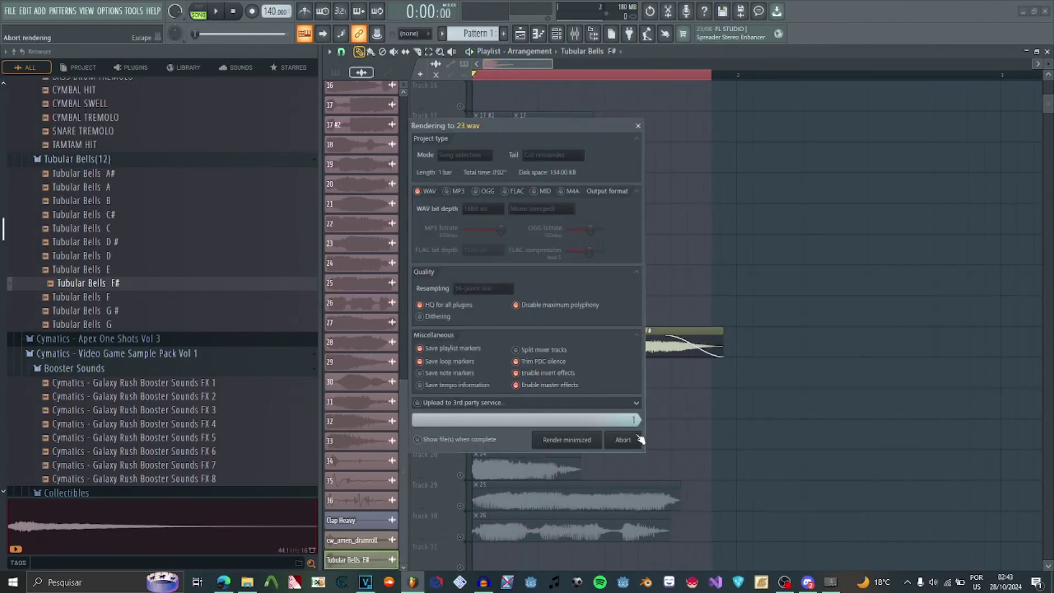
click(631, 440)
click(541, 320)
Import 17.wav and 23.wav into Audacity as tracks, keeping the project tempo, and play them
mouse_move(477, 280)
mouse_down()
mouse_move(483, 582)
mouse_move(184, 216)
mouse_up()
click(583, 314)
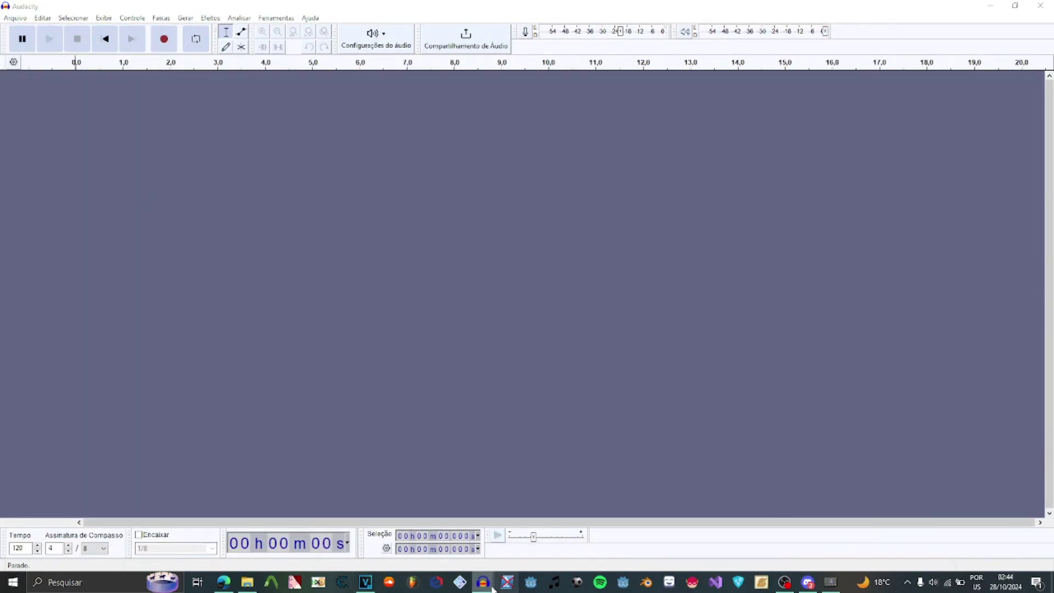
click(224, 581)
key(ctrl+a)
mouse_move(467, 280)
mouse_down()
mouse_move(483, 582)
mouse_move(294, 277)
mouse_up()
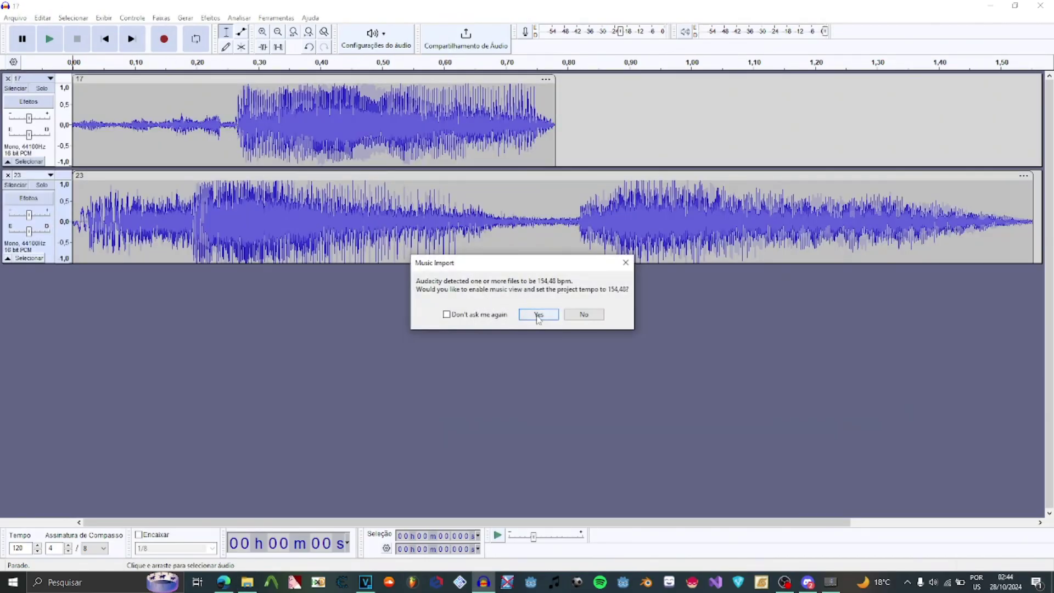
click(576, 314)
key(space)
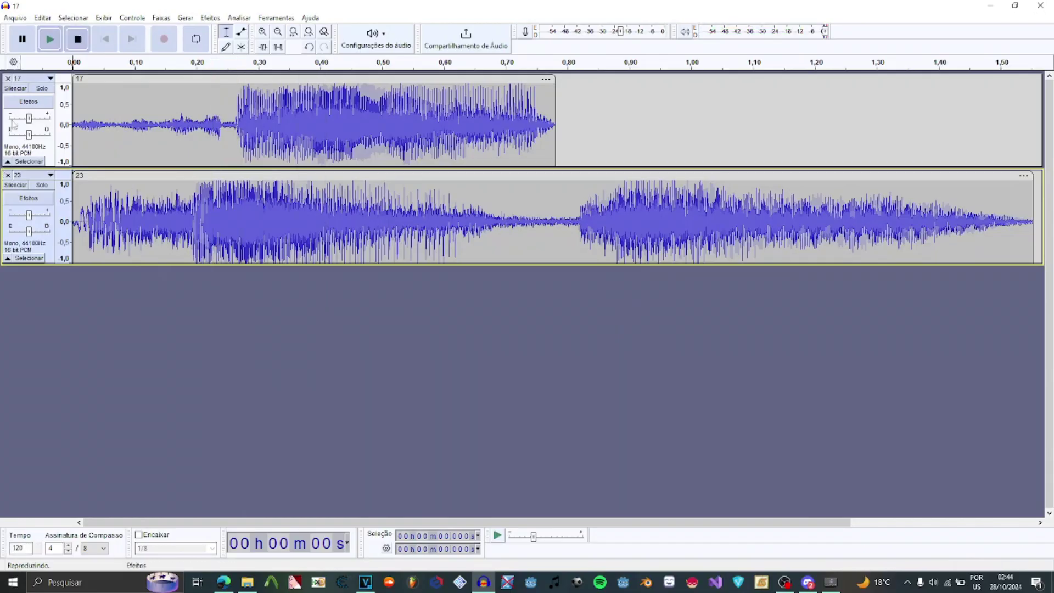
key(space)
Open the audio export settings and set the sample rate to 11025 Hz
click(15, 18)
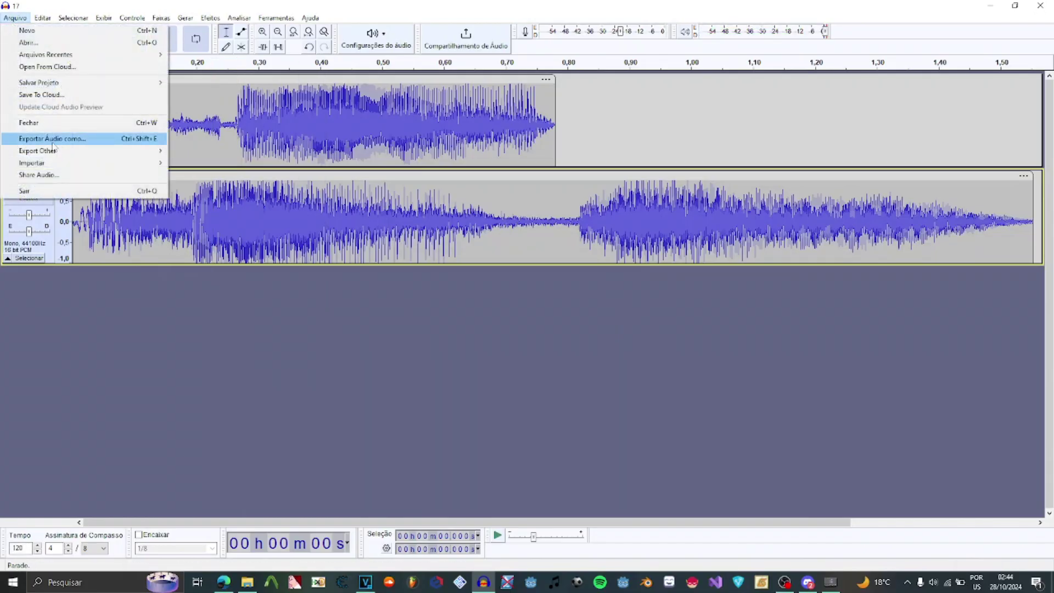
click(52, 143)
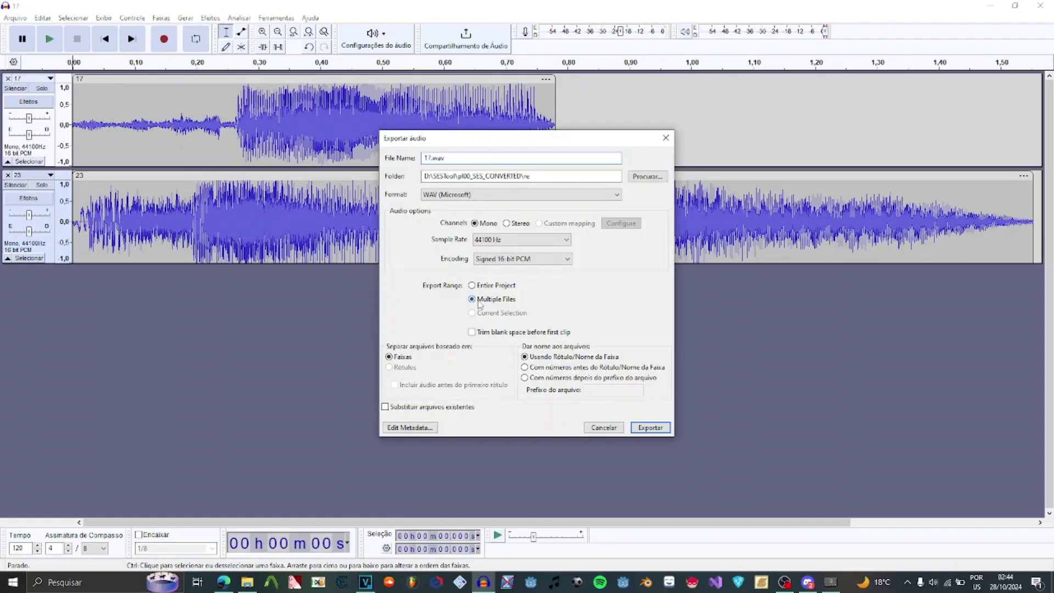
click(506, 241)
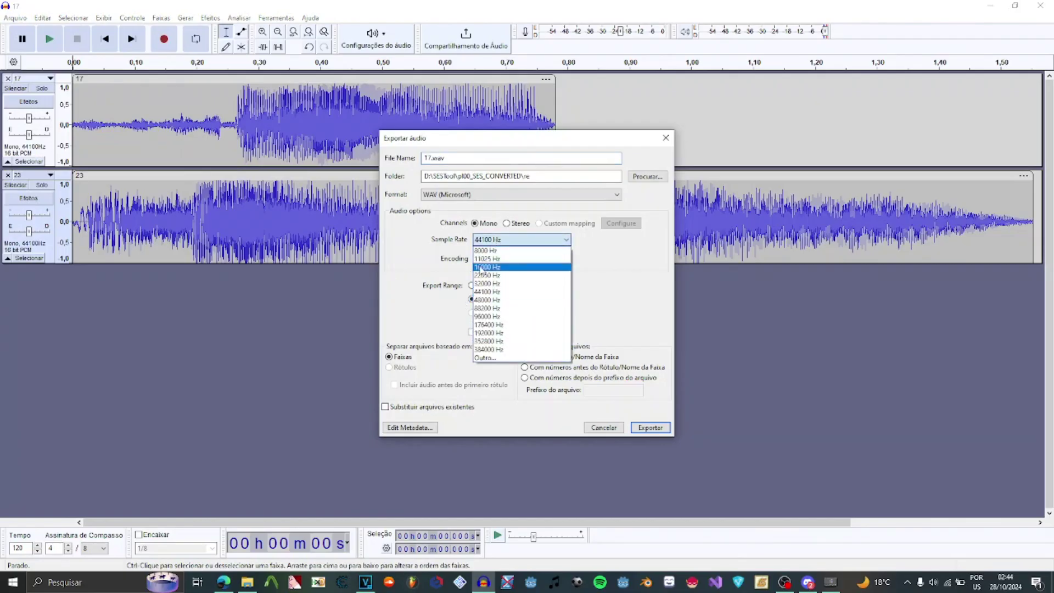
click(492, 253)
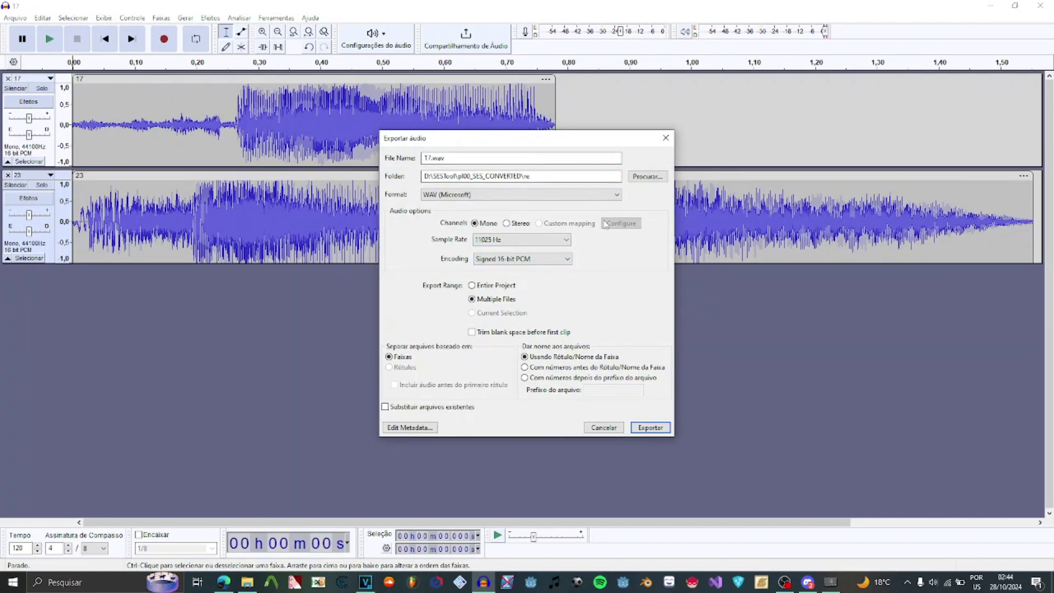
Point the export folder at pl00_SES_CONVERTED and export both tracks as separate WAVs
click(247, 582)
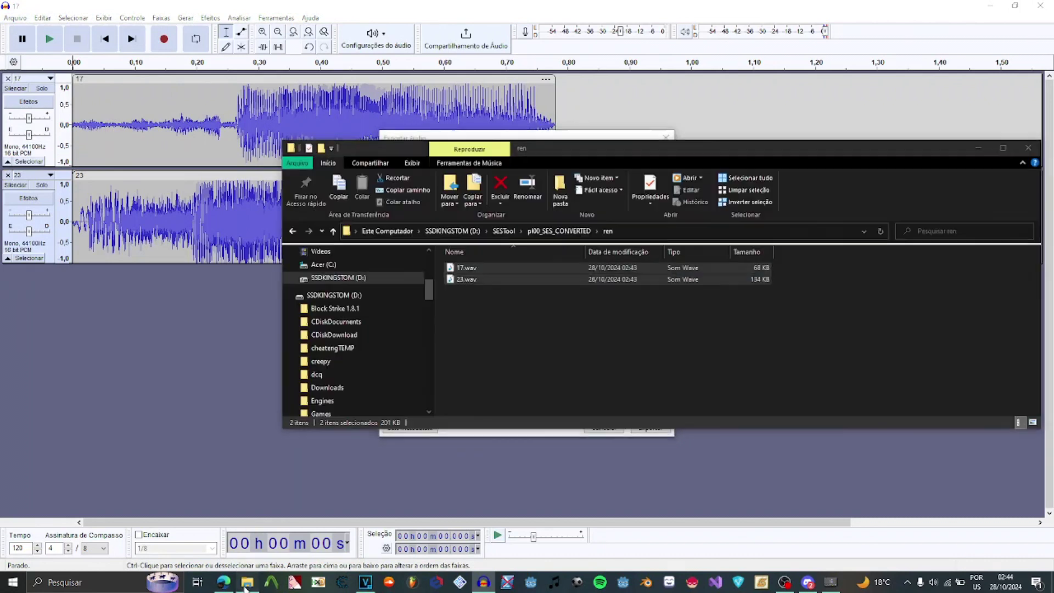
click(632, 234)
key(alt+Up)
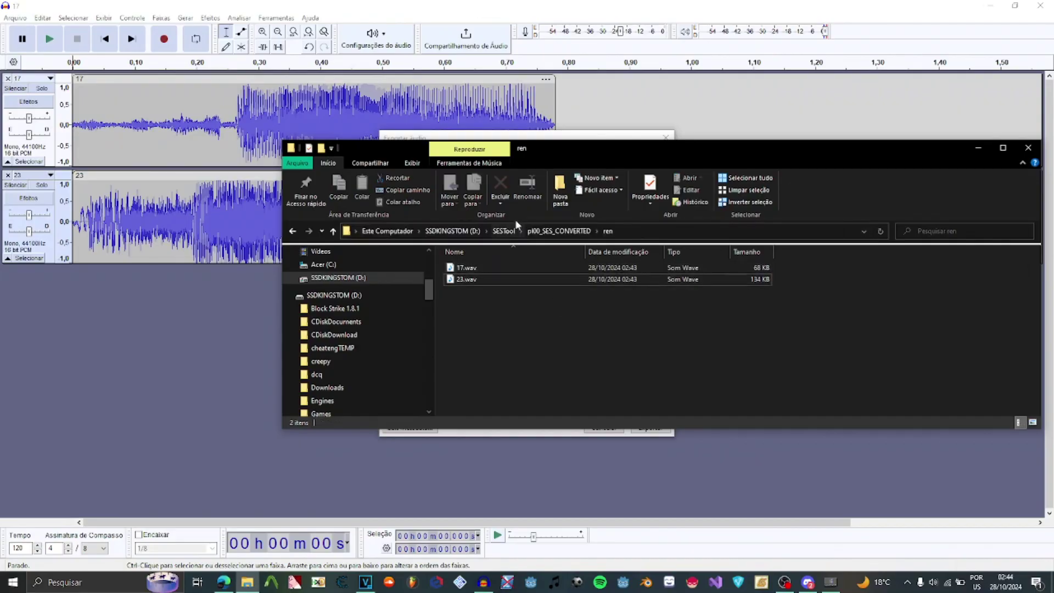
click(581, 231)
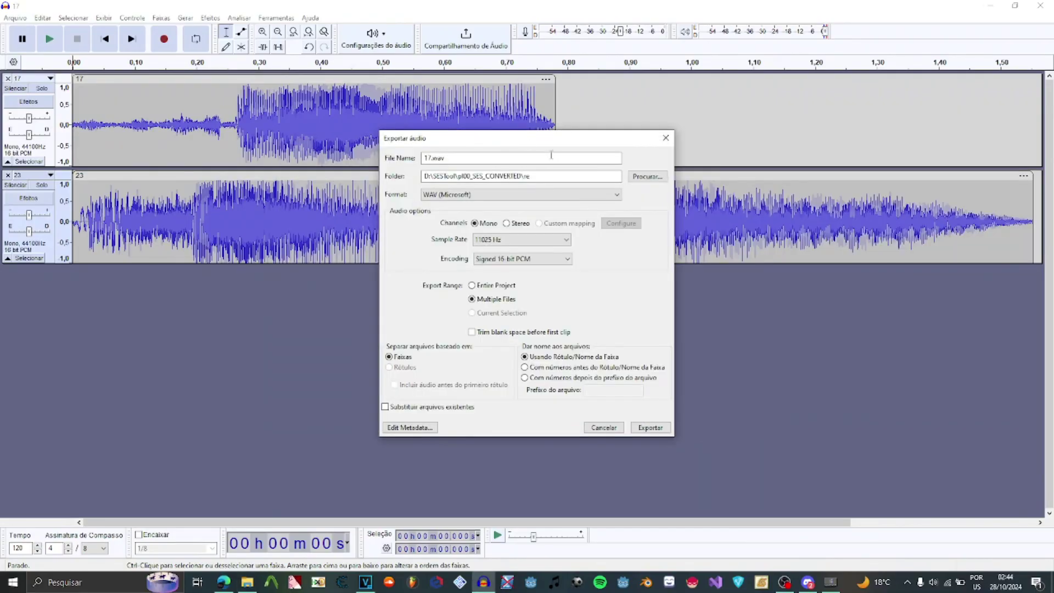
key(BackSpace)
key(BackSpace)
key(BackSpace)
key(Tab)
click(638, 432)
Move 17.wav and 23.wav into ren, replacing the old copies, then select SESTool.exe
click(519, 378)
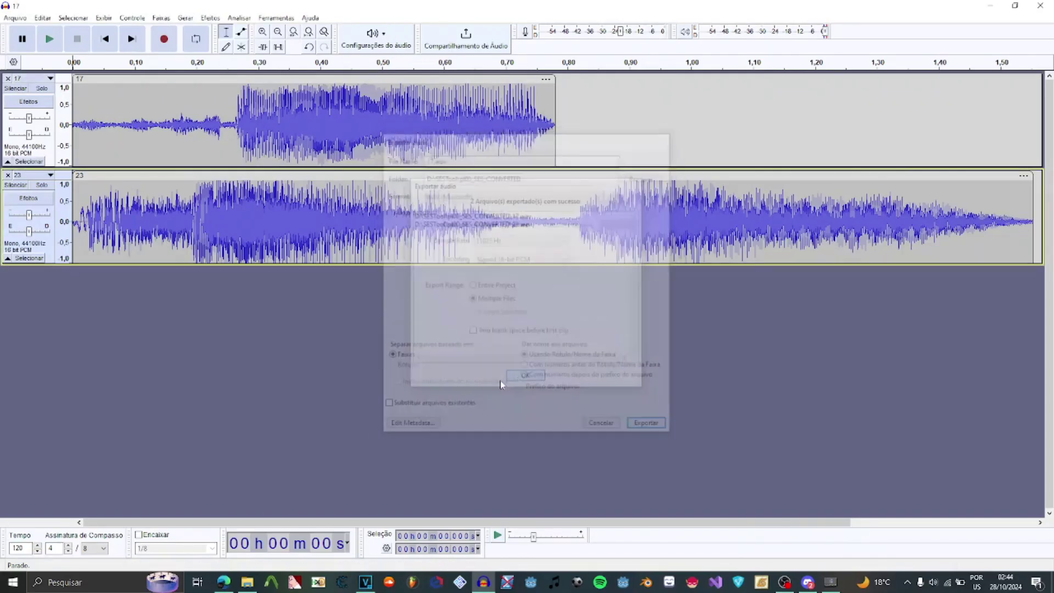
click(247, 581)
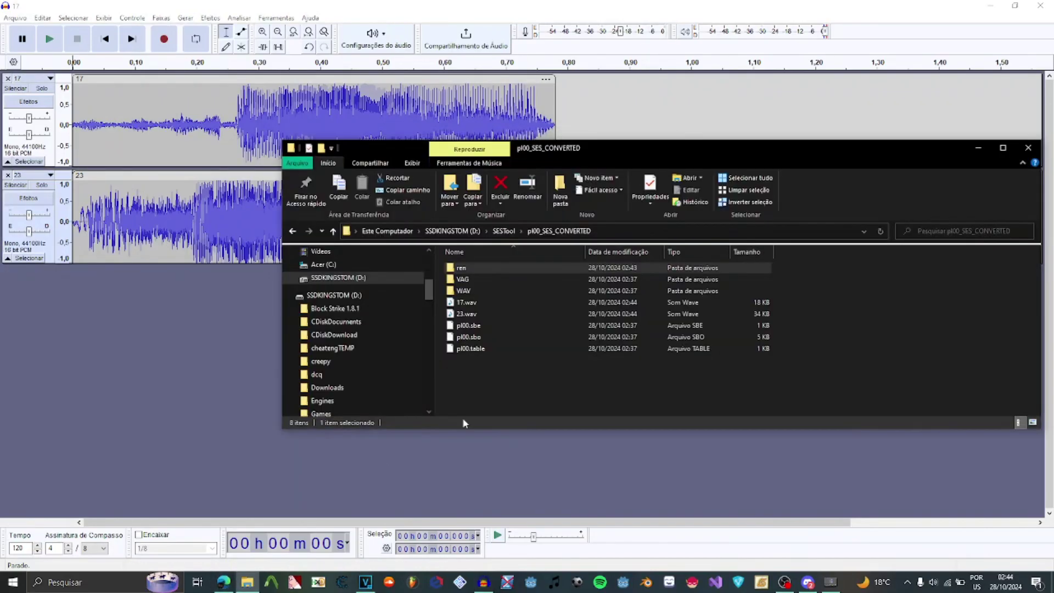
click(467, 313)
shift+click(465, 302)
mouse_move(465, 303)
mouse_down()
mouse_move(455, 284)
mouse_move(461, 267)
mouse_up()
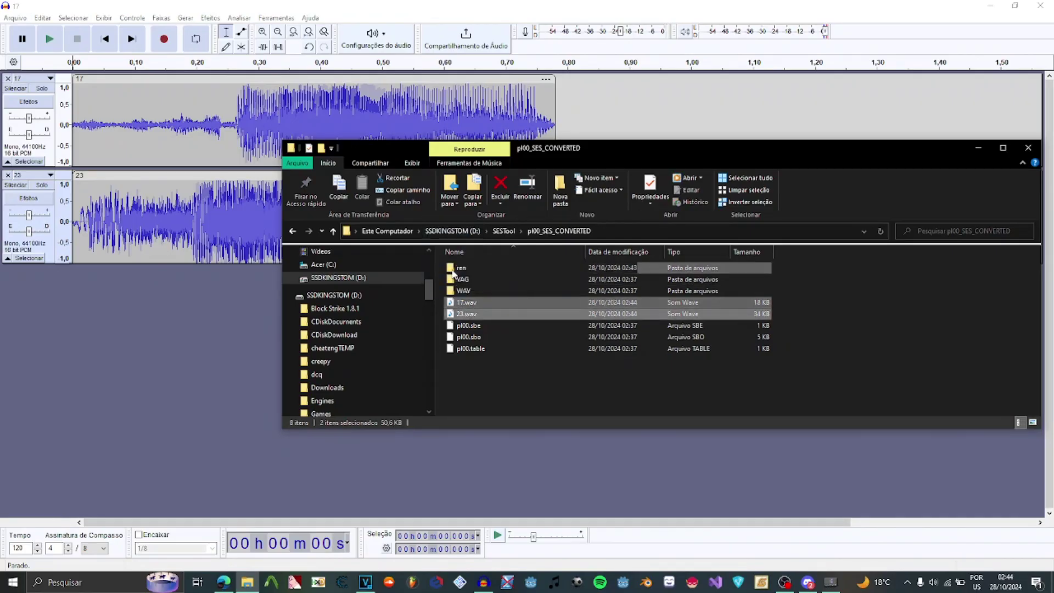
click(506, 203)
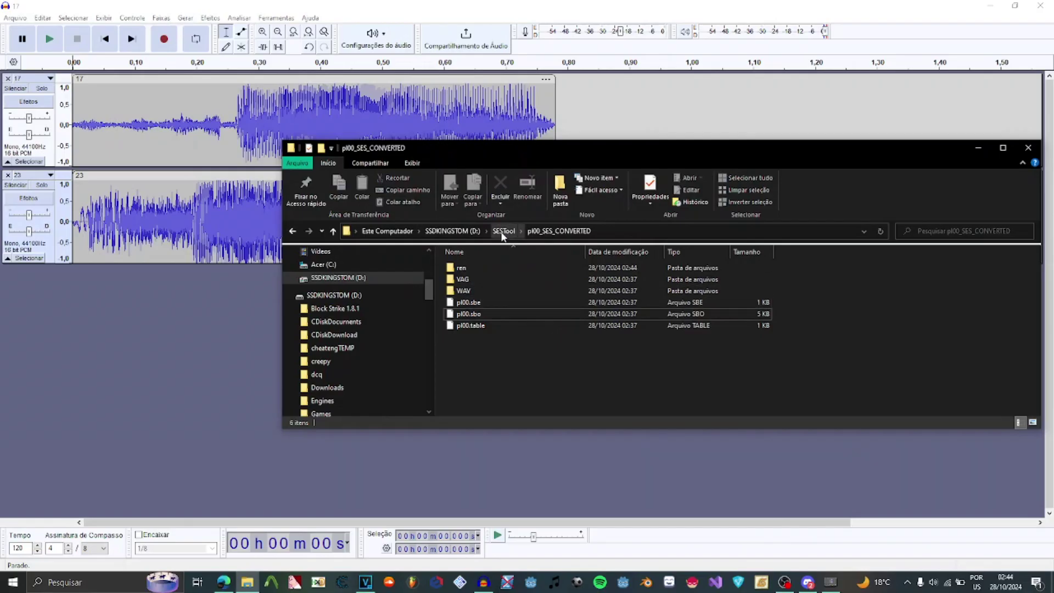
click(502, 234)
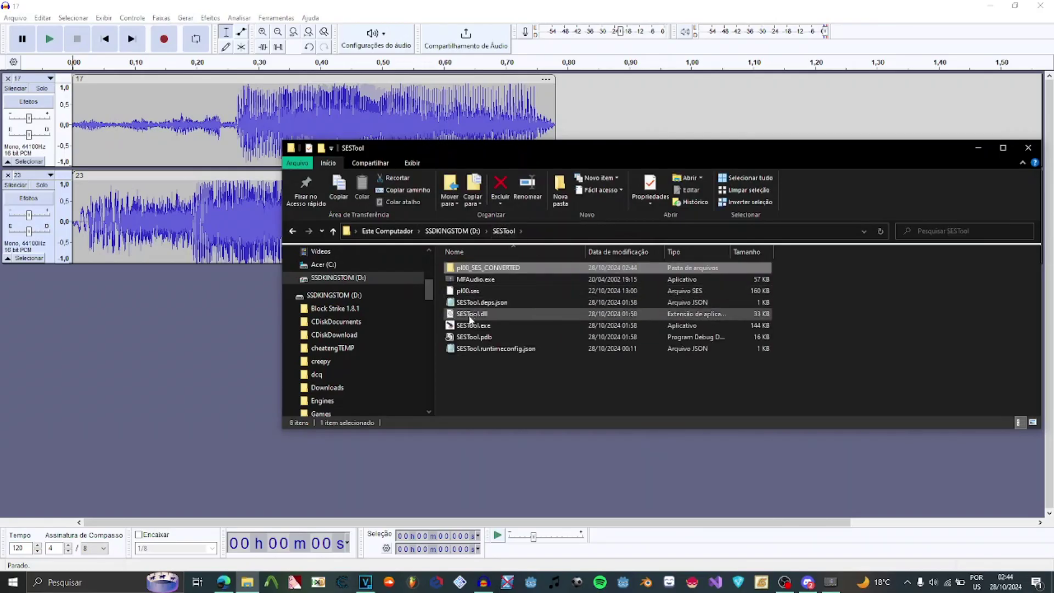
click(471, 326)
Launch SESTool, open the ren folder in Explorer, and choose option 4 (WAV to VAG)
double_click(471, 326)
double_click(484, 268)
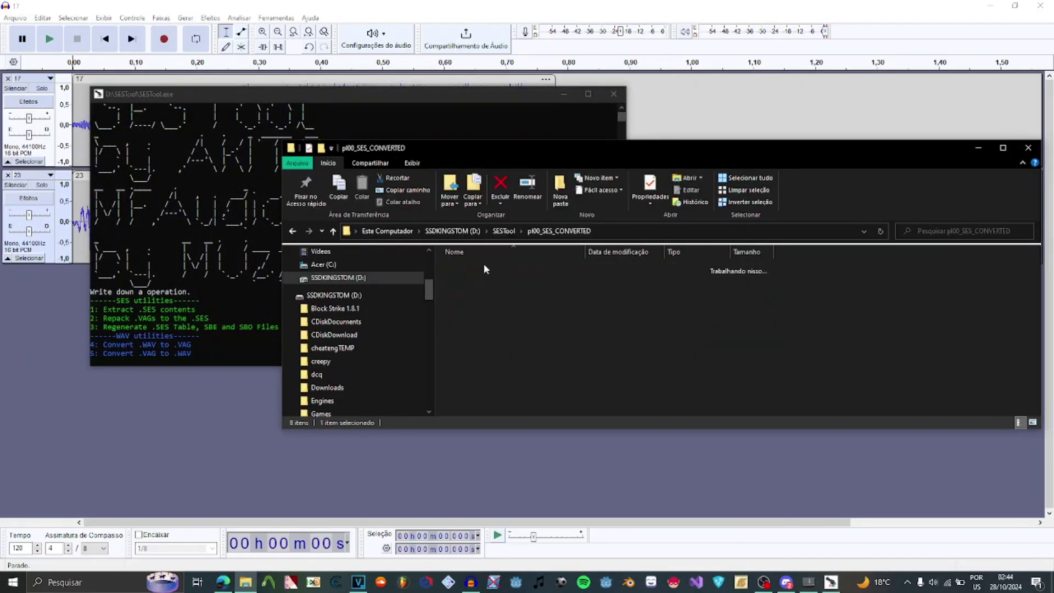
double_click(484, 268)
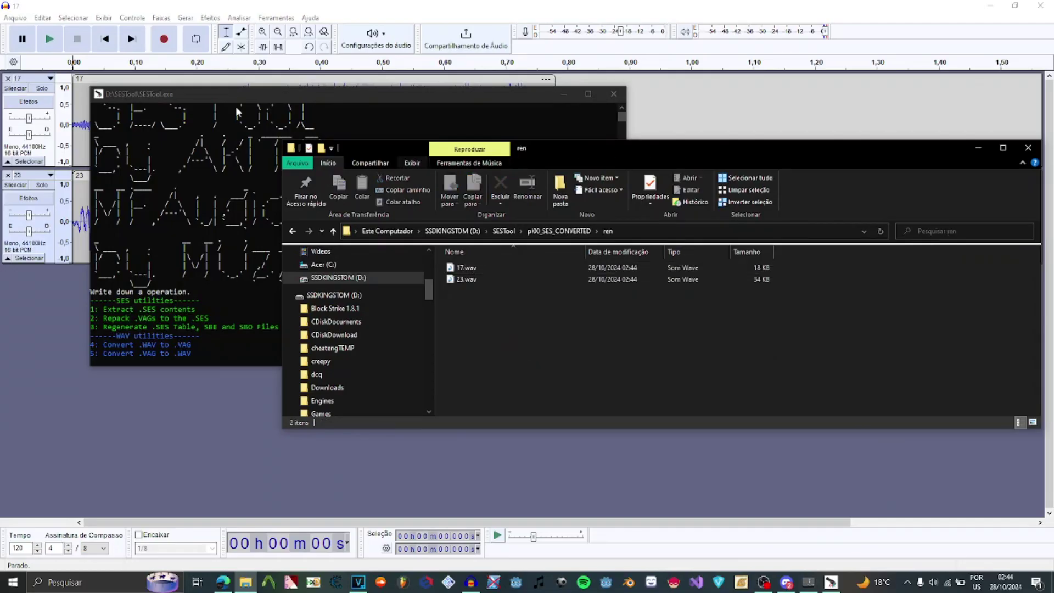
click(115, 113)
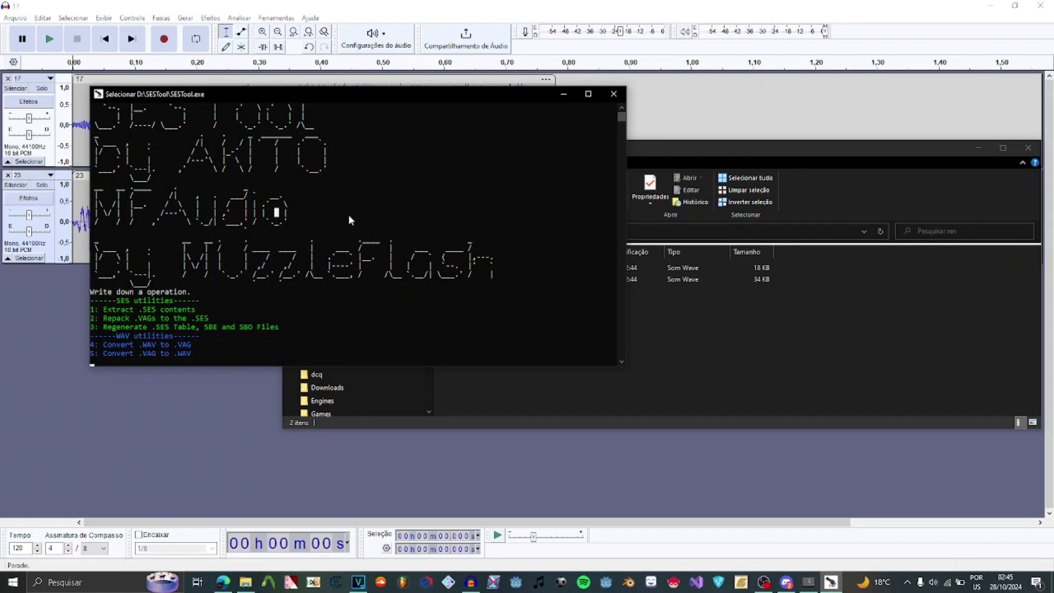
text(4)
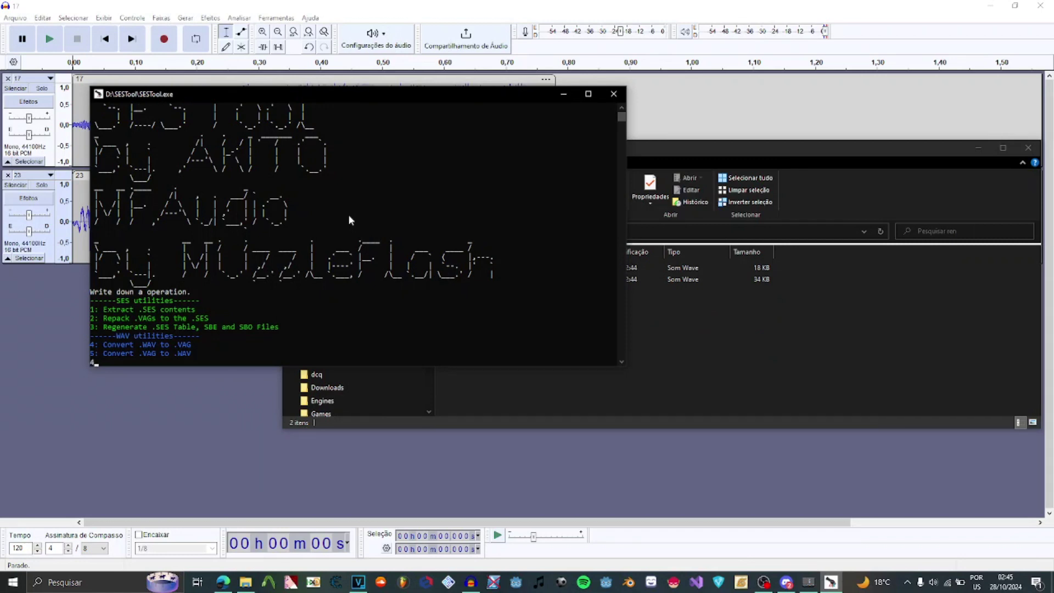
key(Return)
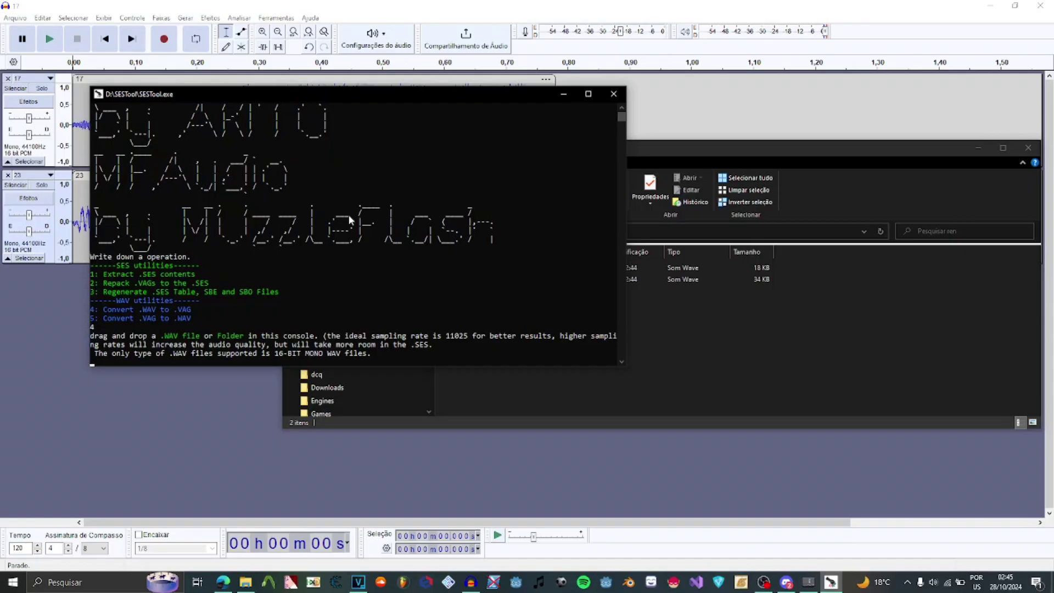
Paste the ren folder path into SESTool and run the conversion to 17.vag and 23.vag
click(714, 330)
click(439, 230)
drag(439, 231, 203, 245)
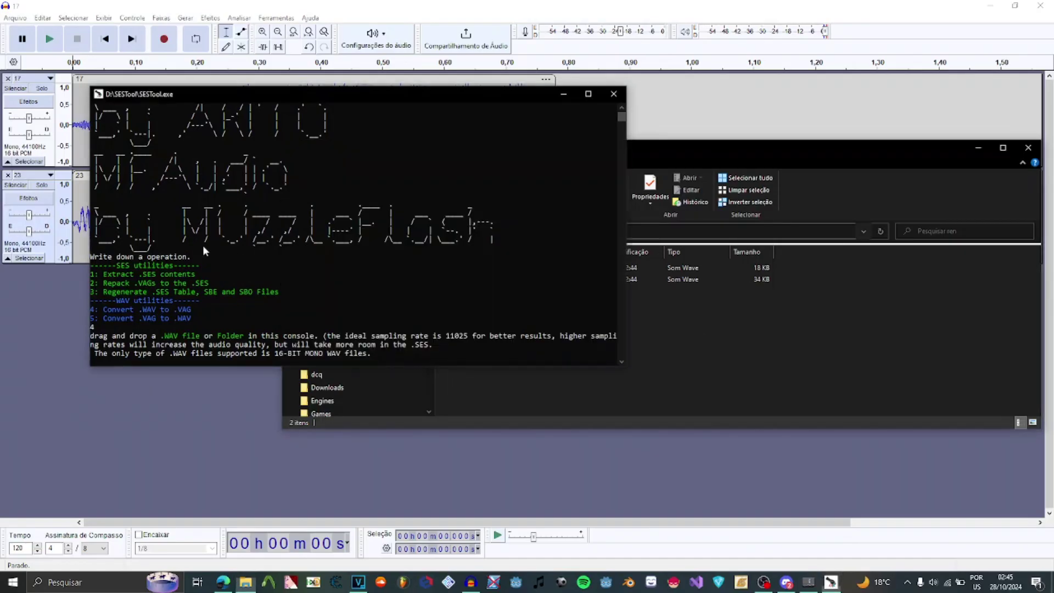
click(338, 295)
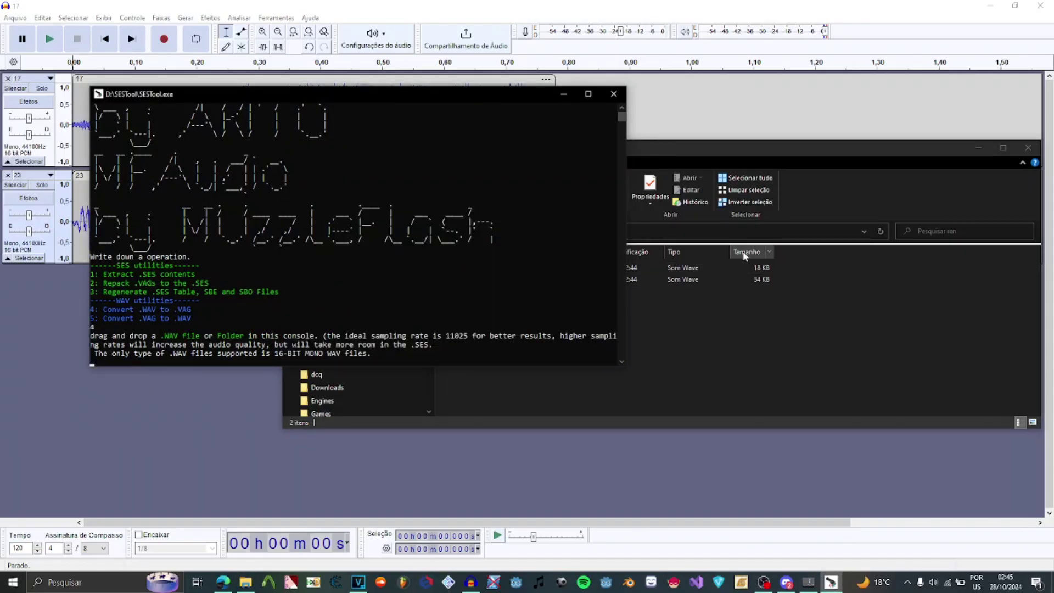
click(667, 233)
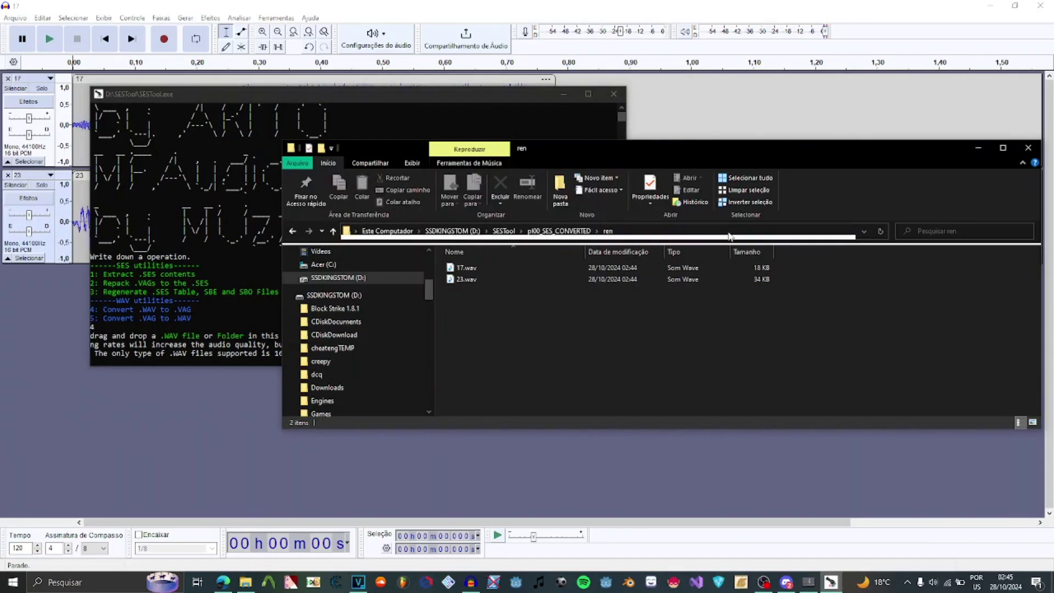
click(169, 245)
text(D:\SESTool\pl00_SES_CONVERTED\ren)
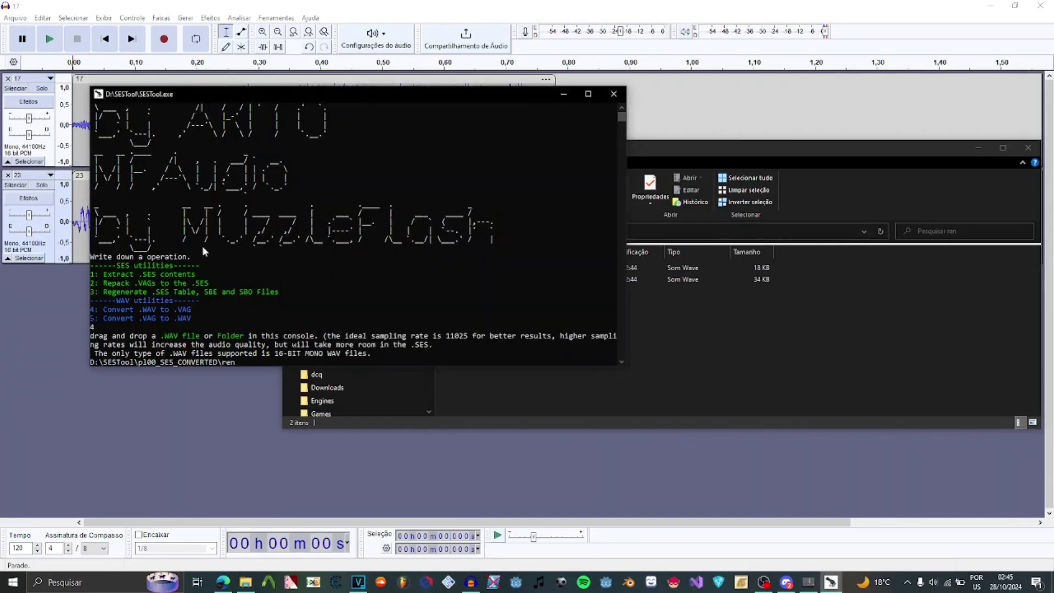
key(Return)
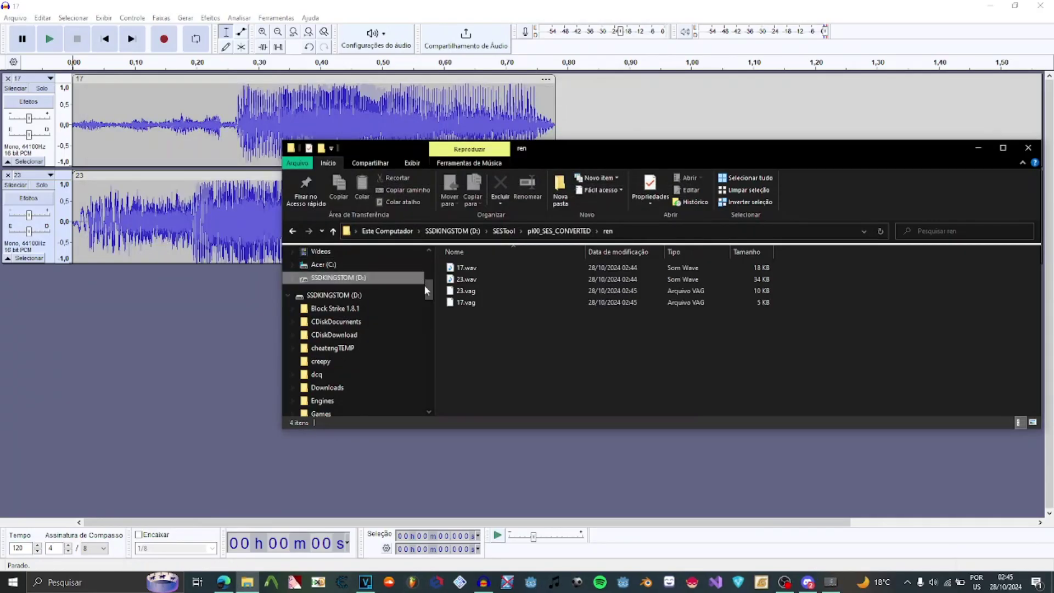
Paste the converted 17.vag and 23.vag into the VAG folder, overwriting the old copies
click(472, 294)
ctrl+click(472, 295)
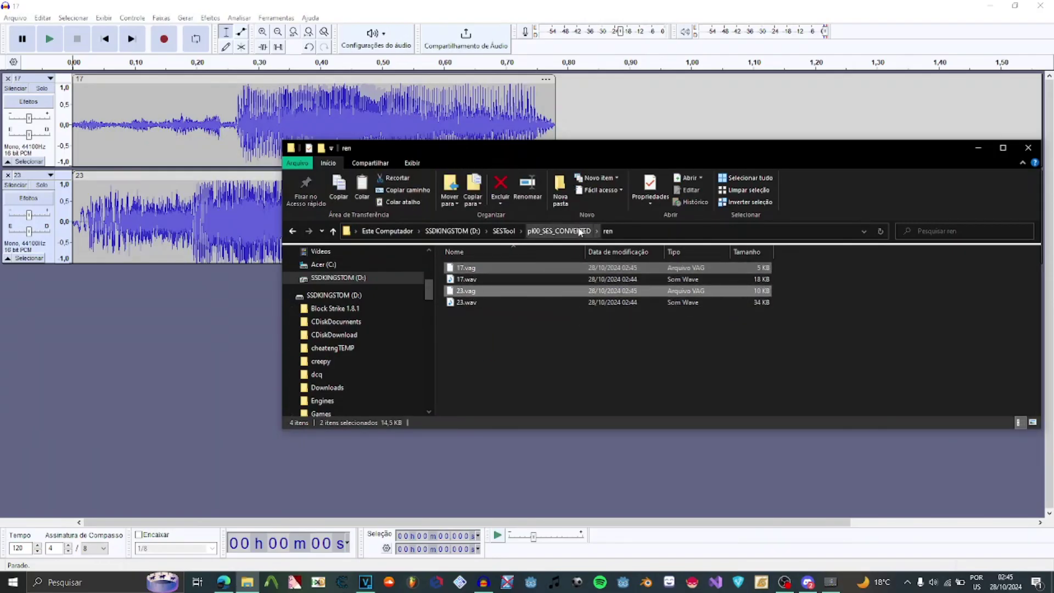
click(559, 232)
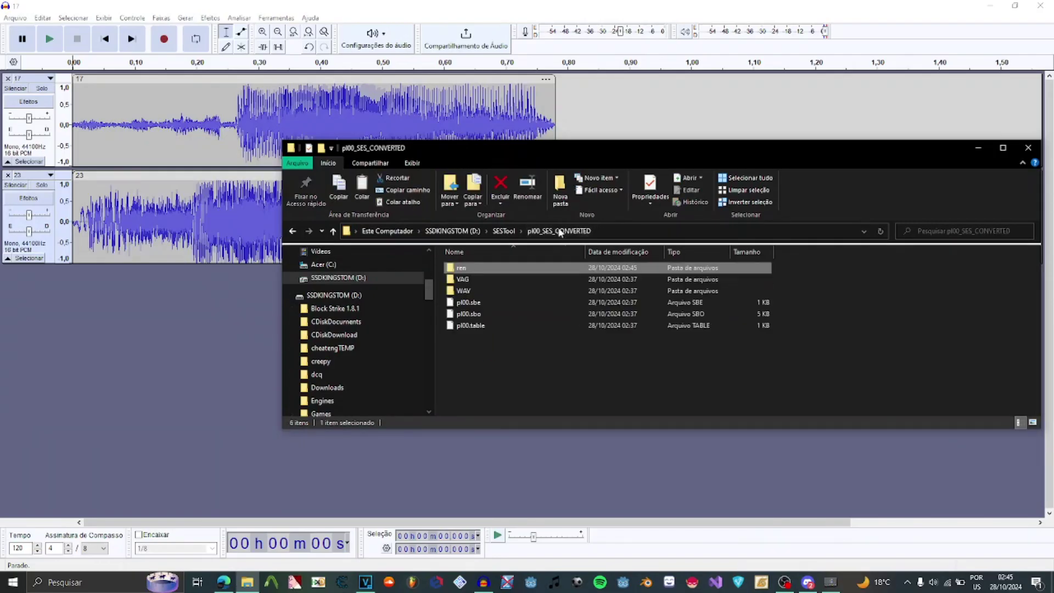
double_click(470, 283)
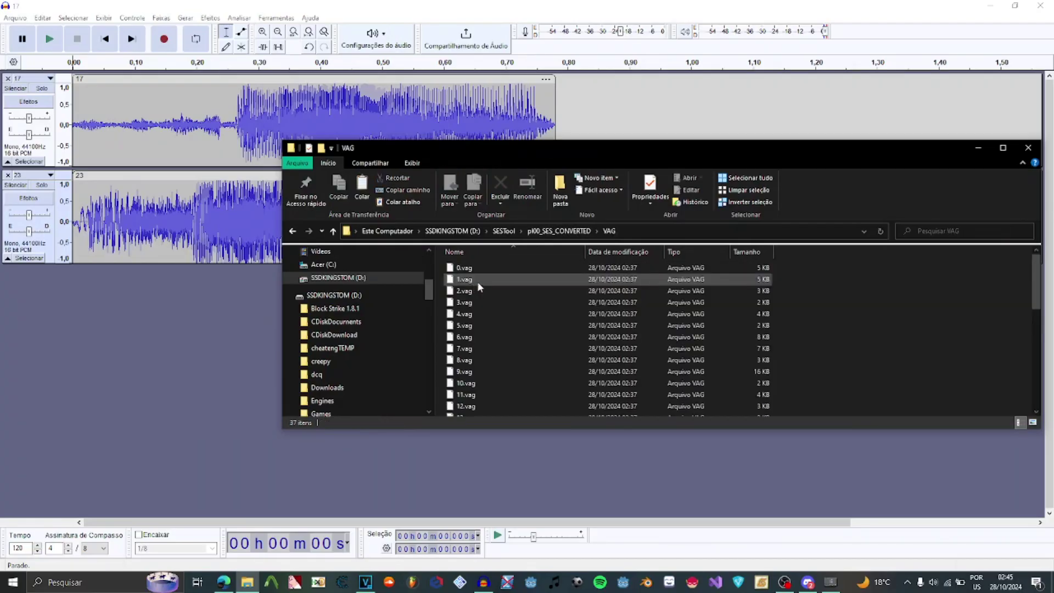
key(ctrl+v)
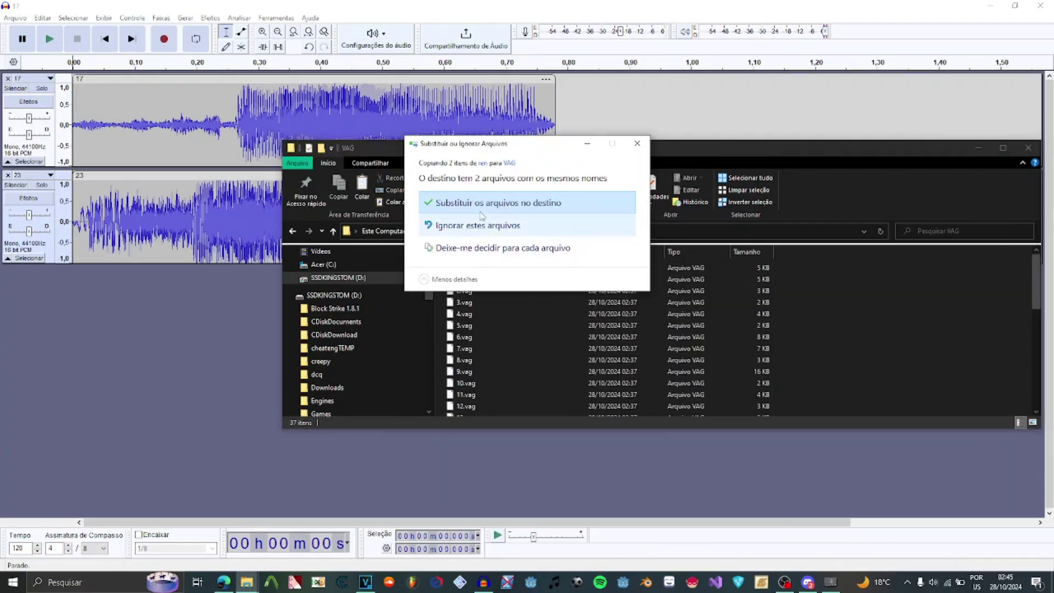
click(550, 205)
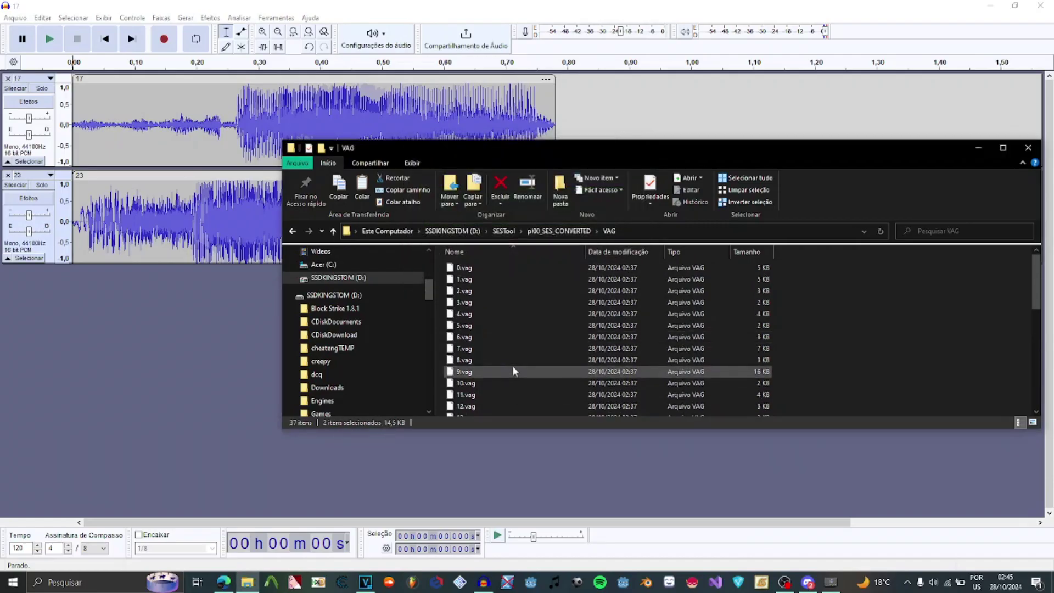
scroll(512, 365, down, 2)
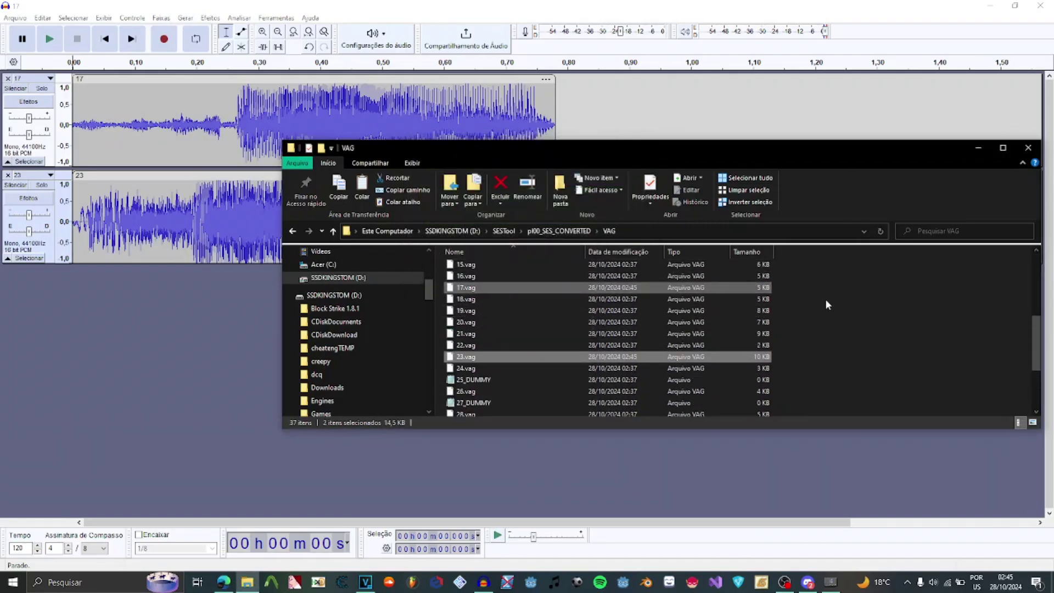
click(825, 300)
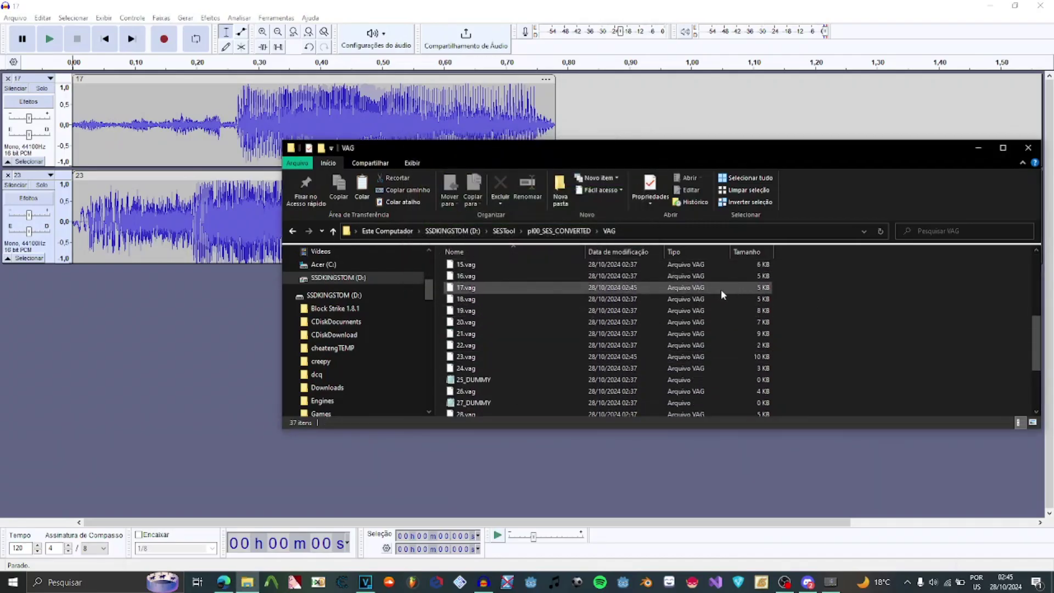
scroll(721, 291, up, 5)
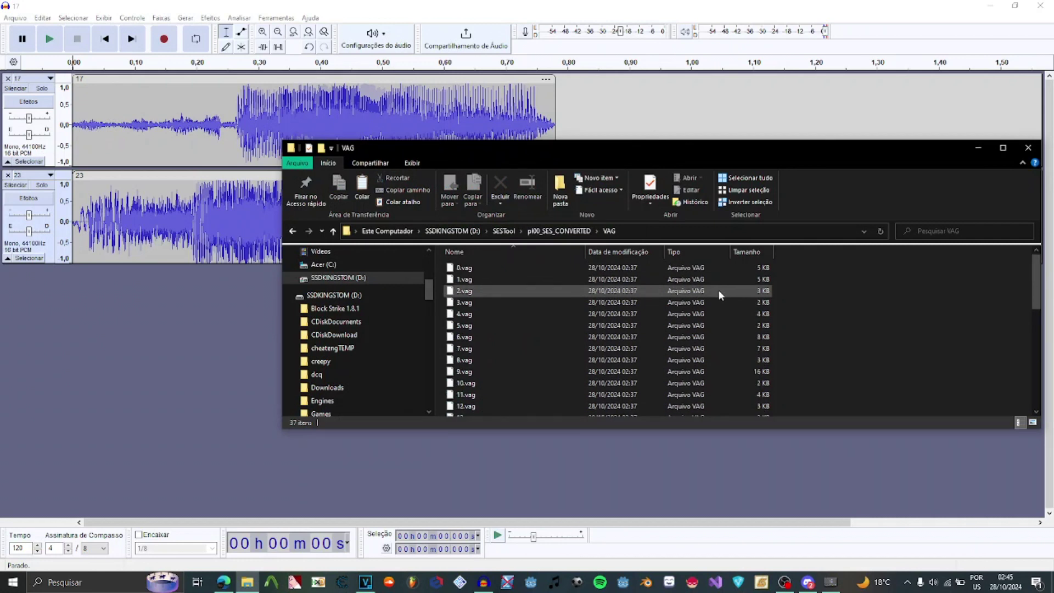
scroll(718, 289, down, 8)
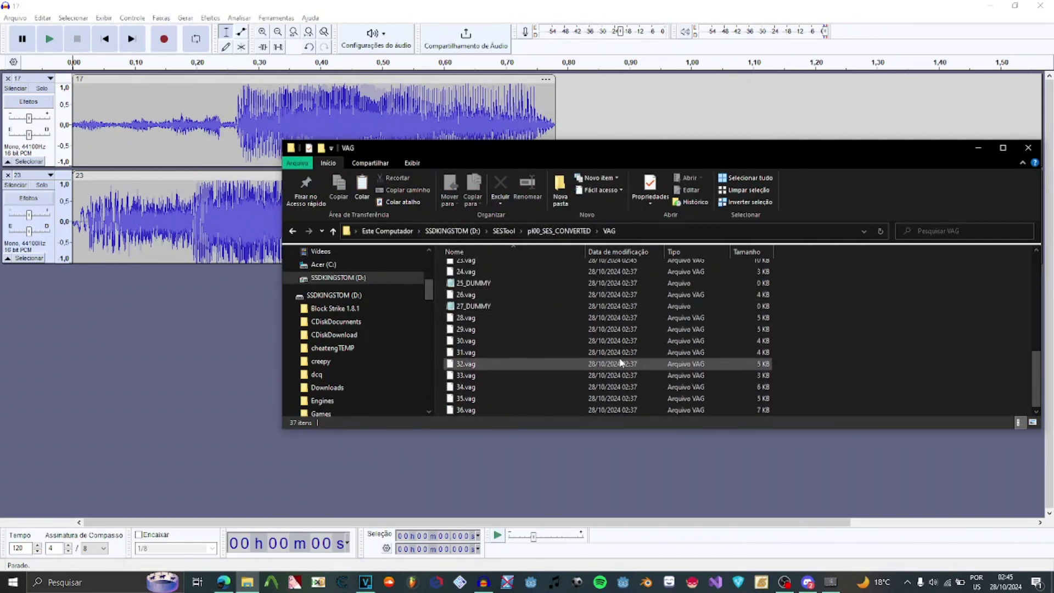
scroll(620, 362, up, 5)
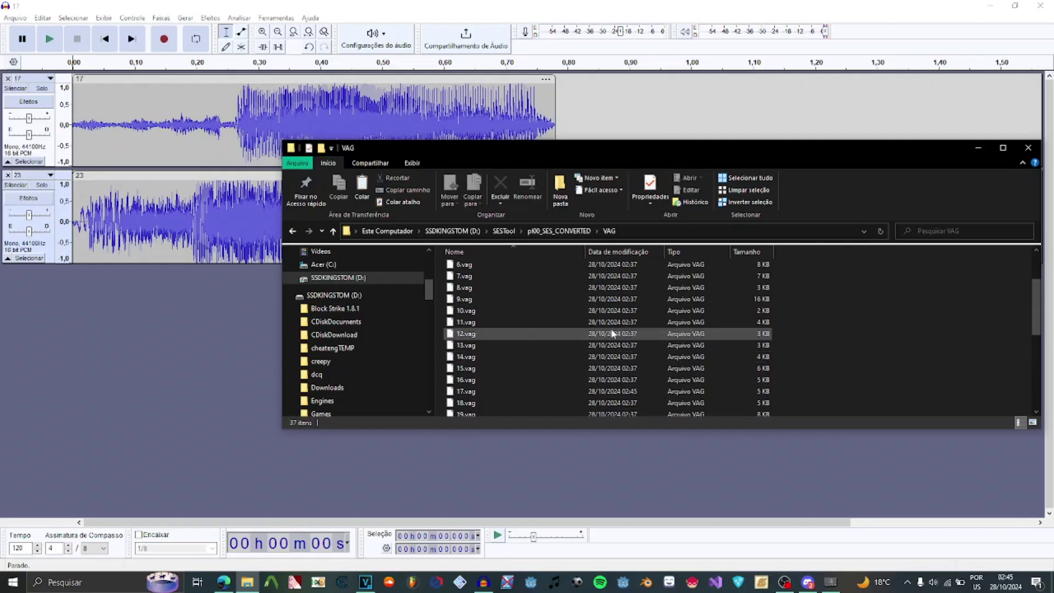
Delete the old 9.vag and paste a duplicate of 10.vag into the VAG folder
click(582, 310)
click(577, 301)
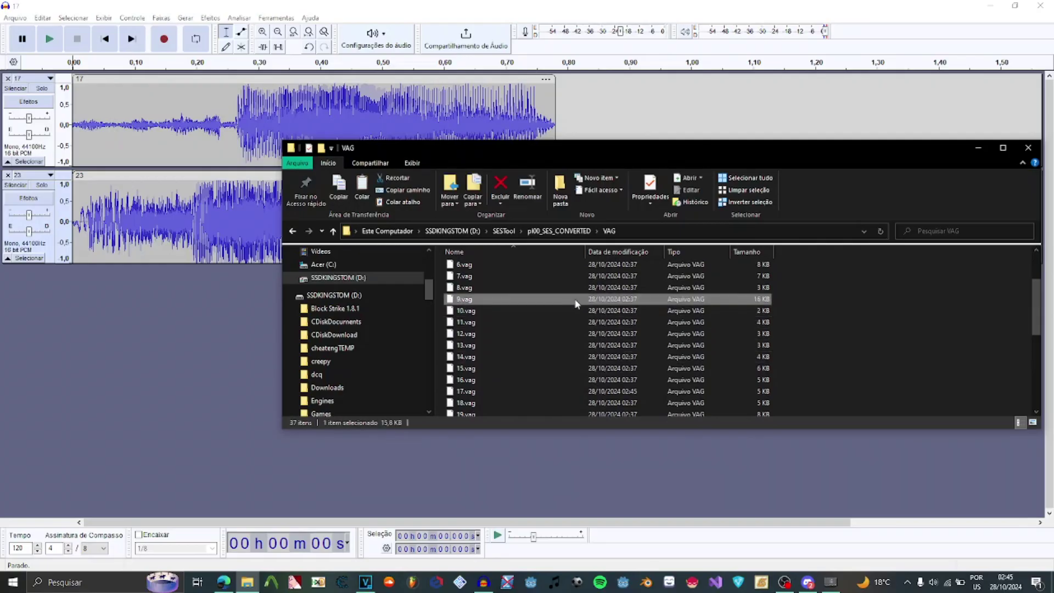
key(Delete)
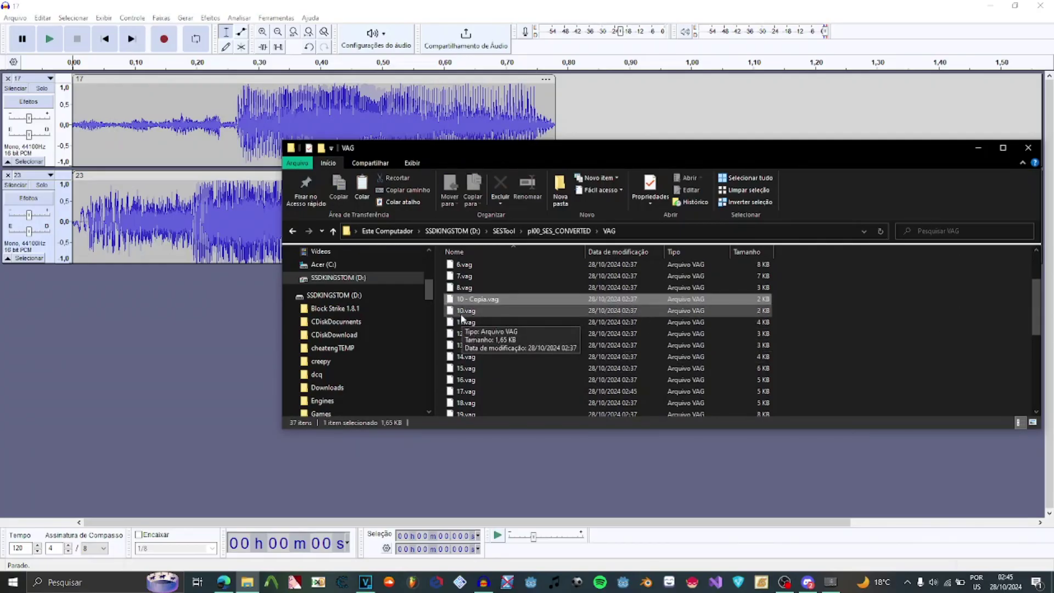
click(461, 300)
key(ctrl+c)
key(ctrl+v)
Rename the '10 - Copia.vag' duplicate to 9.vag and check its size
key(F2)
text(2)
key(Return)
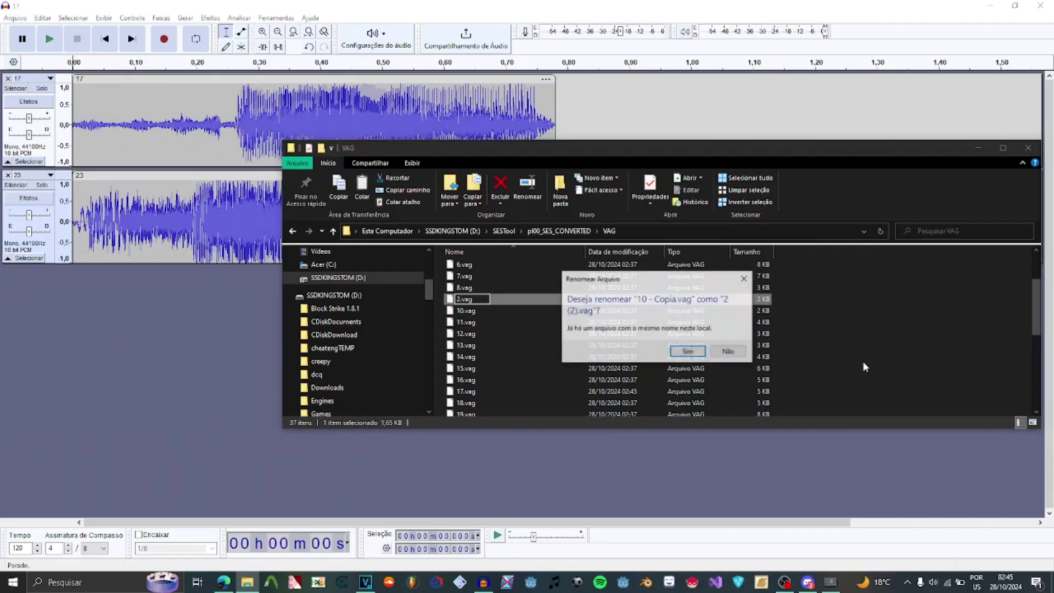
click(718, 355)
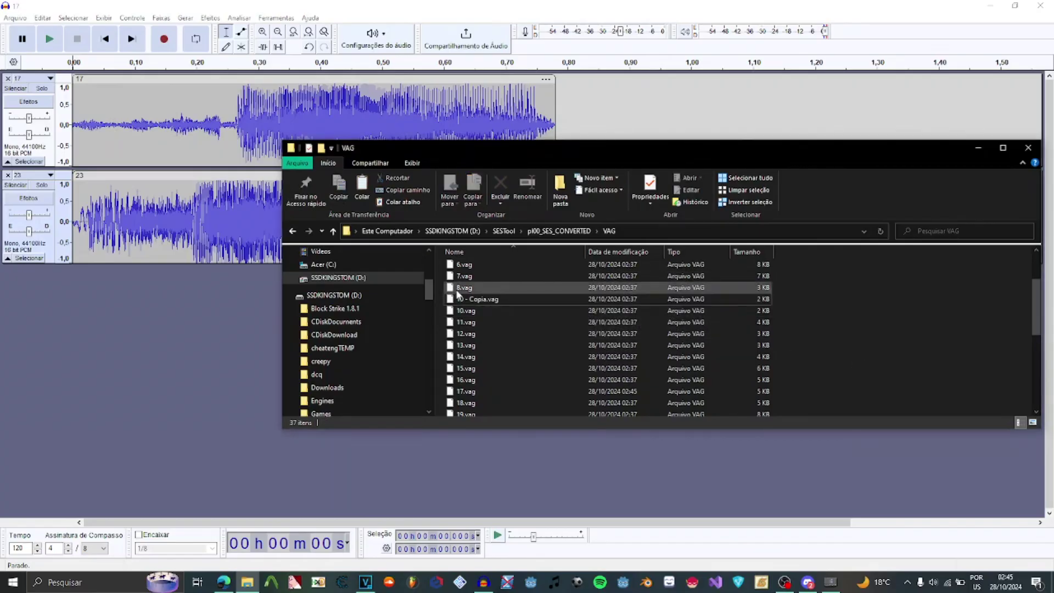
key(F2)
text(9)
key(Return)
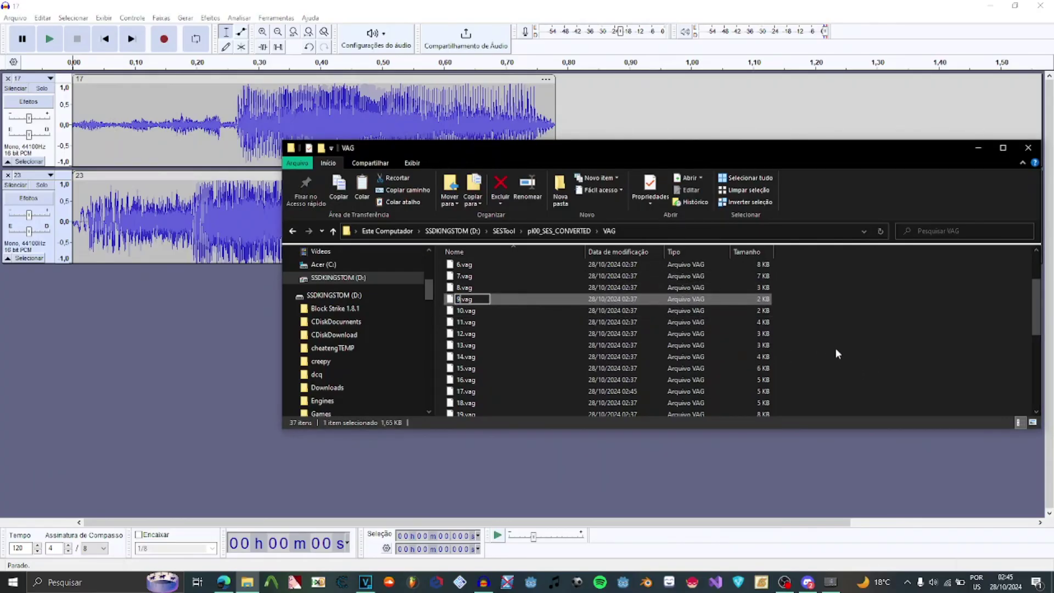
click(835, 347)
click(476, 300)
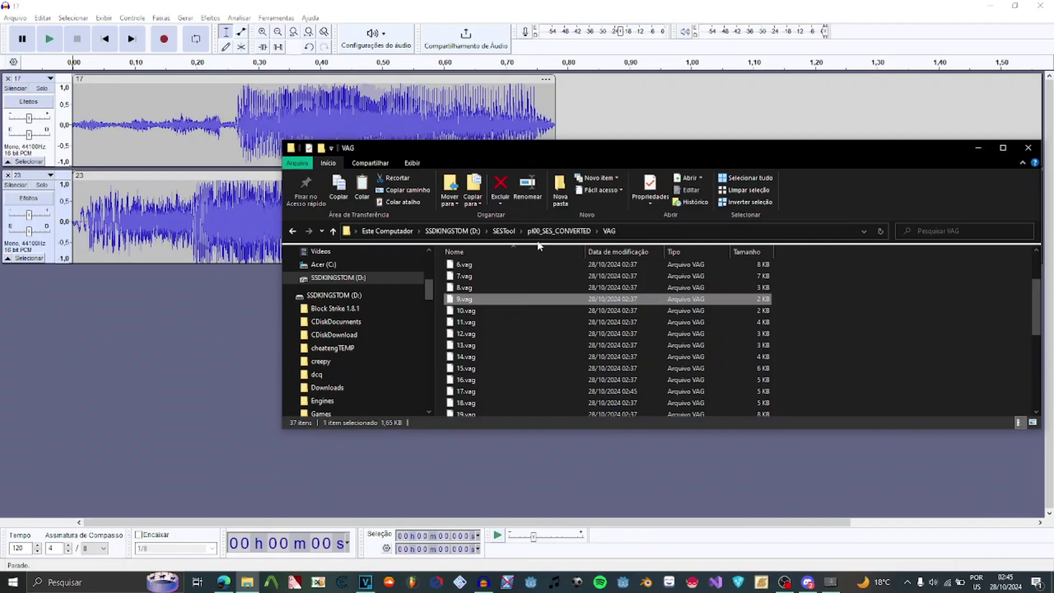
click(503, 231)
Close MFAudio, launch SESTool, copy the pl00_SES_CONVERTED path and choose option 2 (repack VAGs)
click(831, 582)
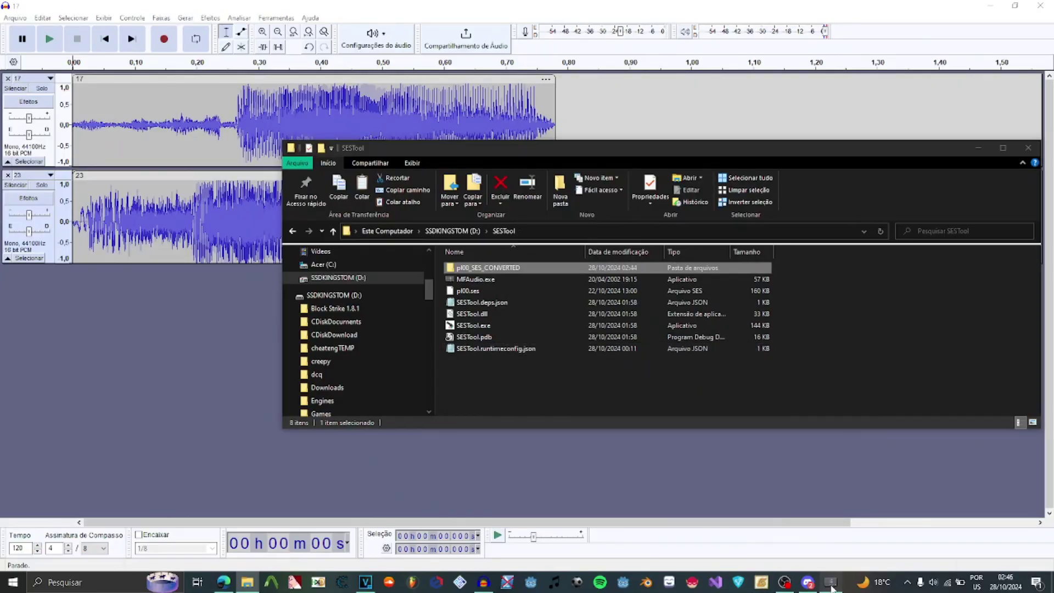
click(682, 187)
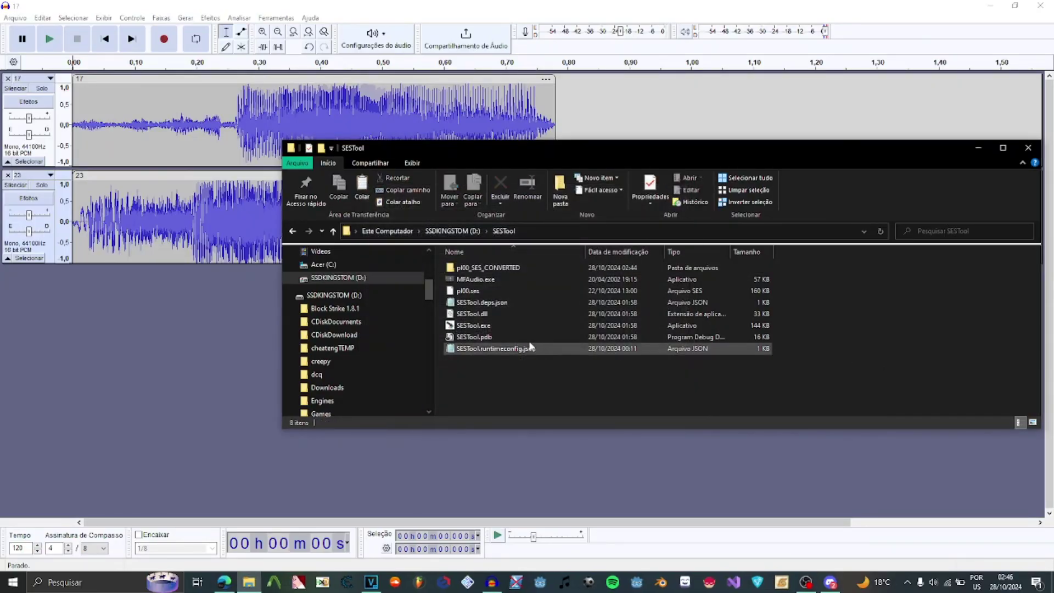
double_click(472, 325)
click(875, 368)
key(alt+Right)
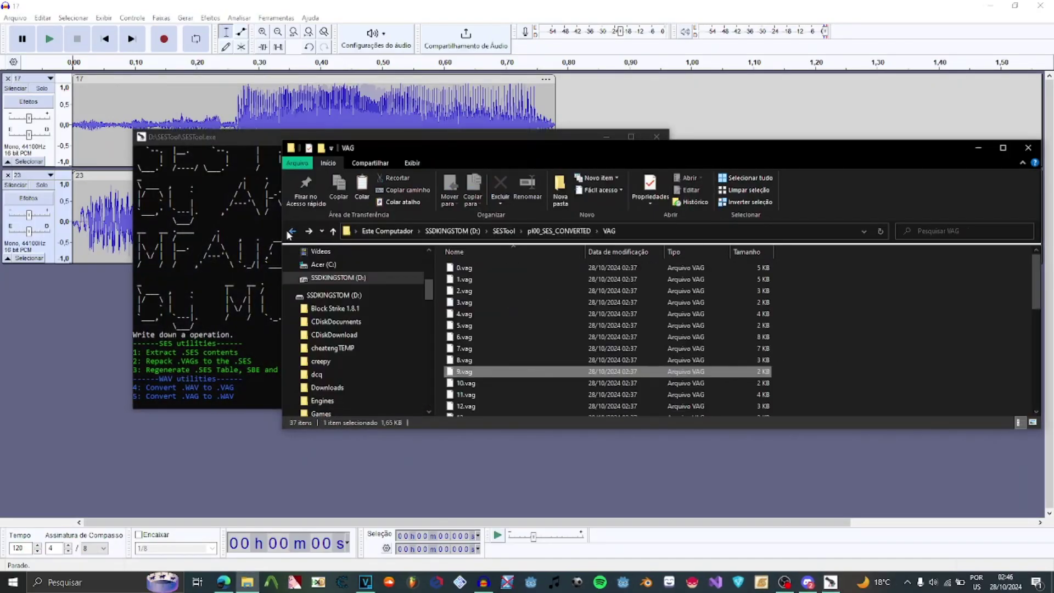
click(844, 309)
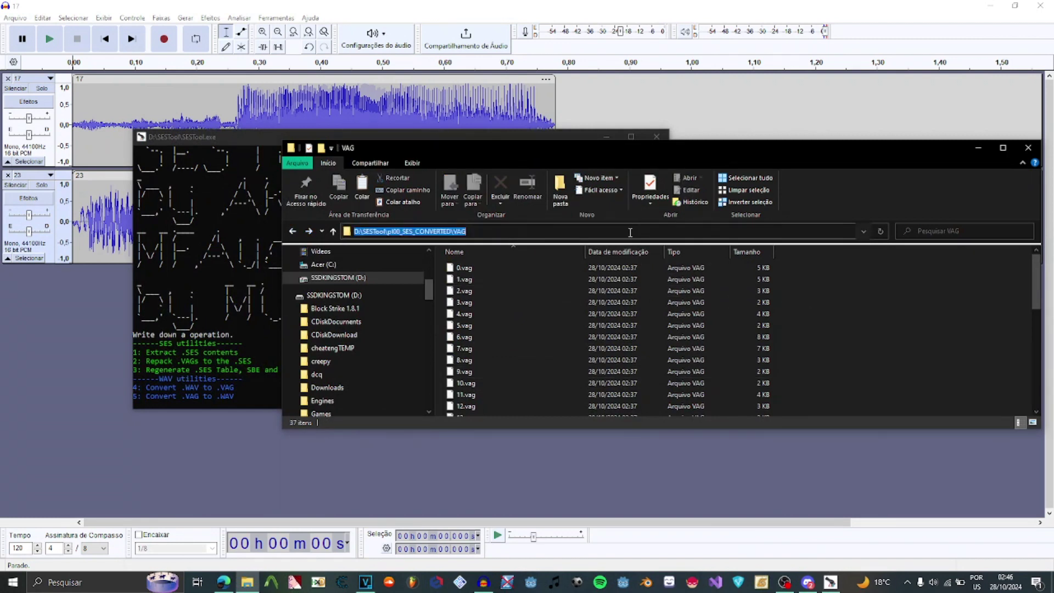
click(545, 231)
click(642, 233)
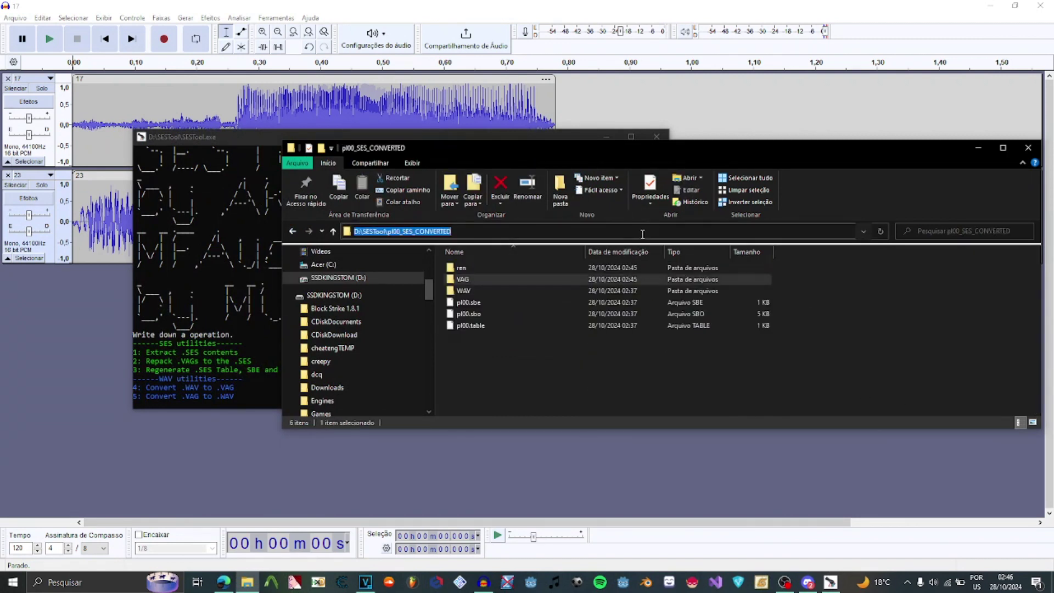
click(581, 335)
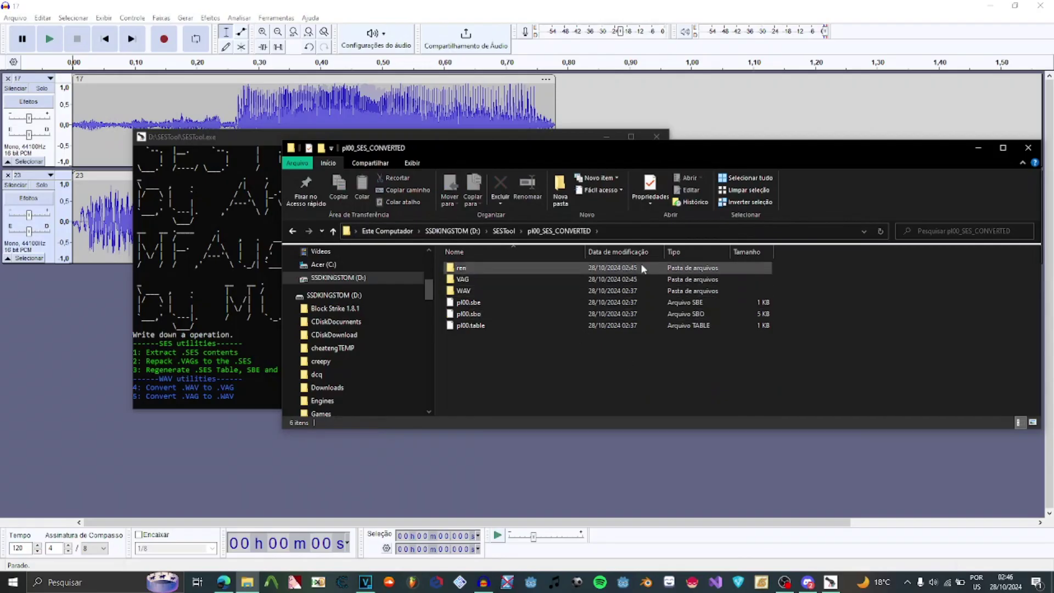
click(619, 235)
click(238, 271)
text(2)
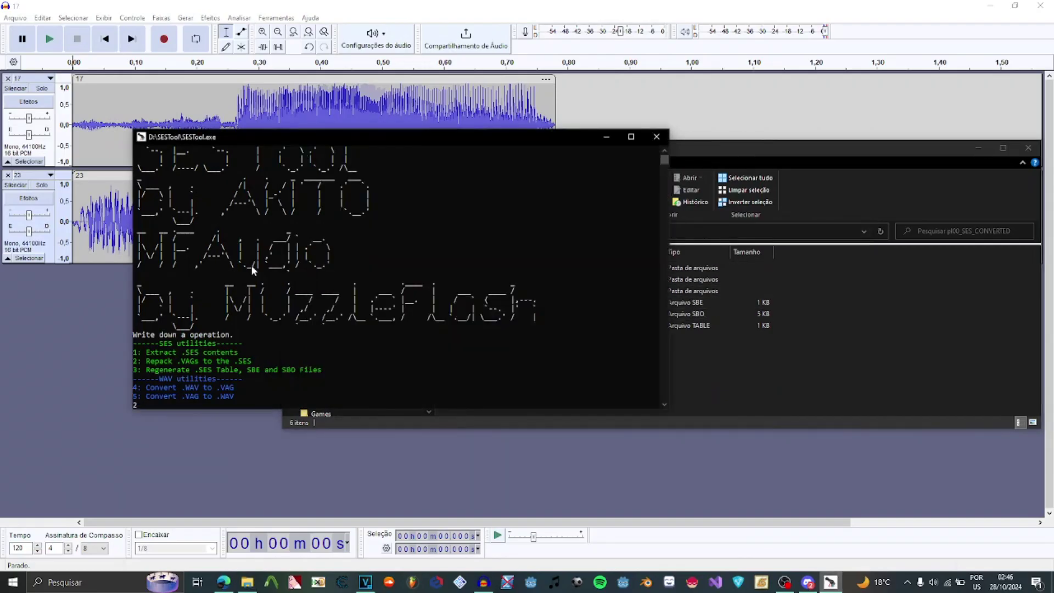
key(Return)
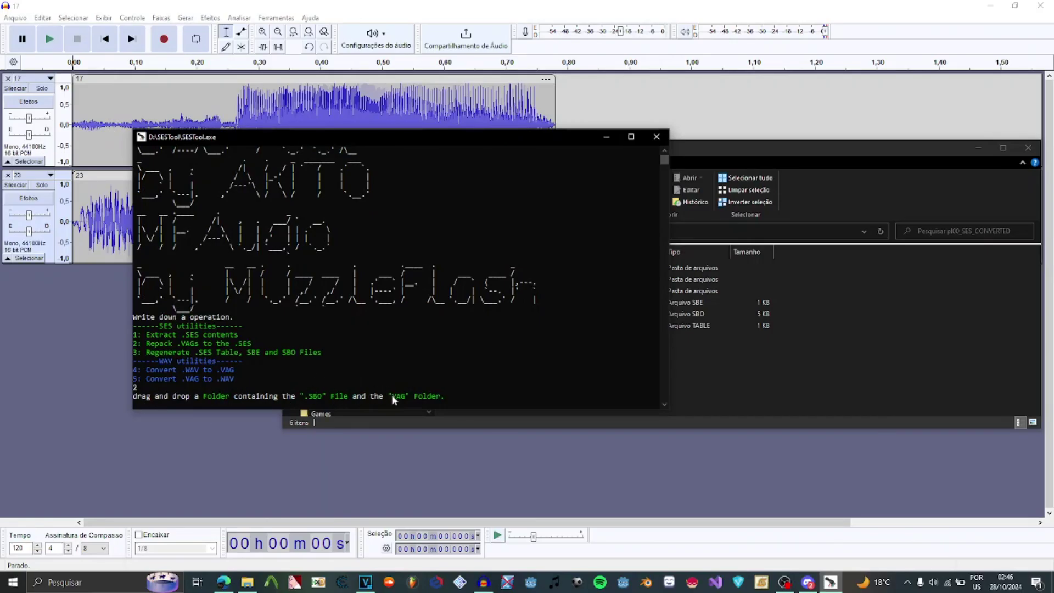
Give SESTool the folder D:\SESTool\pl00_SES_CONVERTED to build the repacked sound bank
click(734, 368)
click(659, 314)
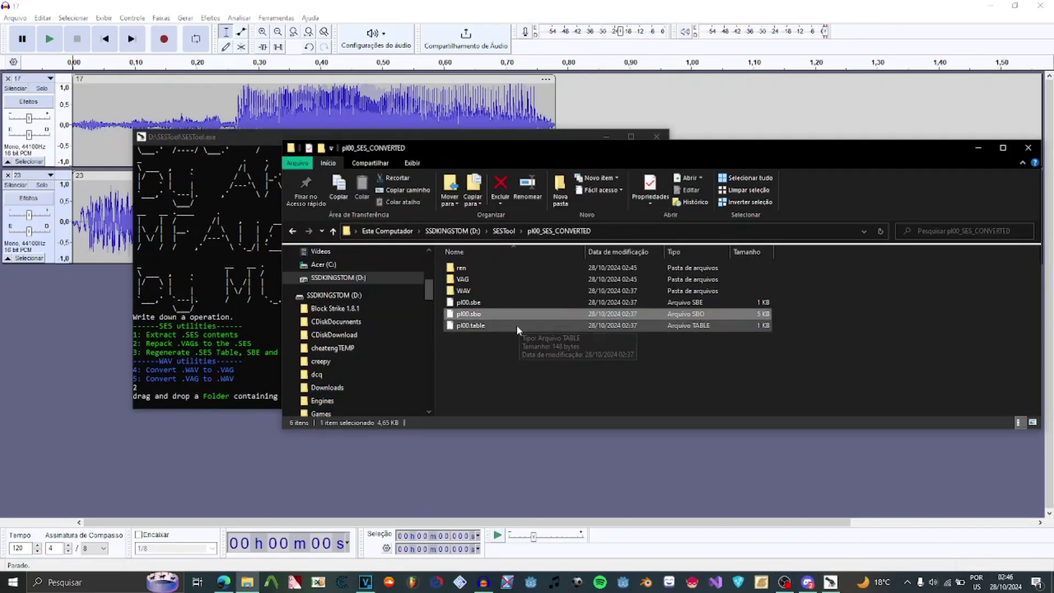
click(494, 279)
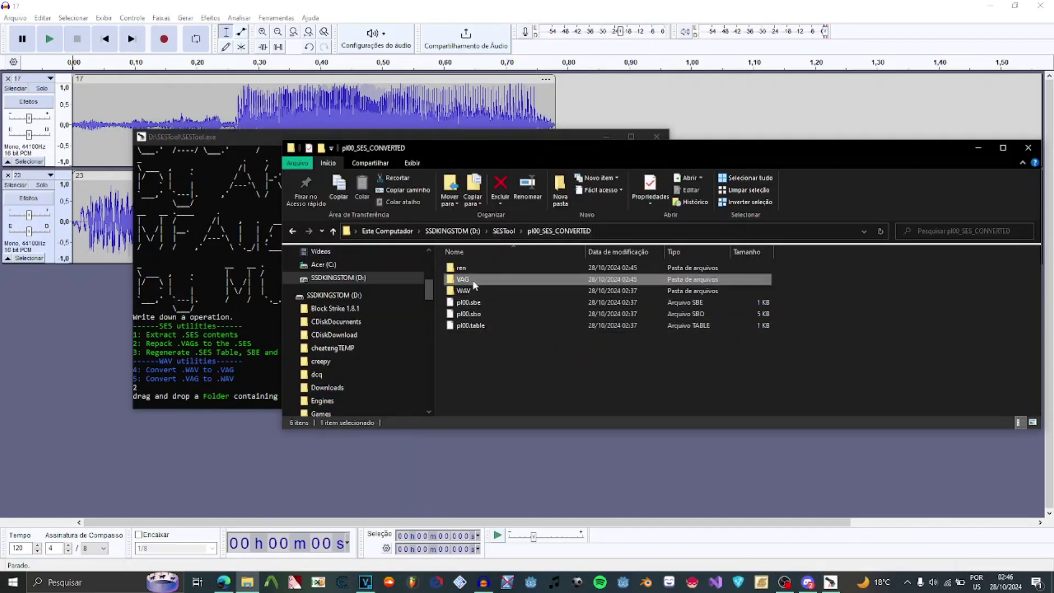
click(546, 231)
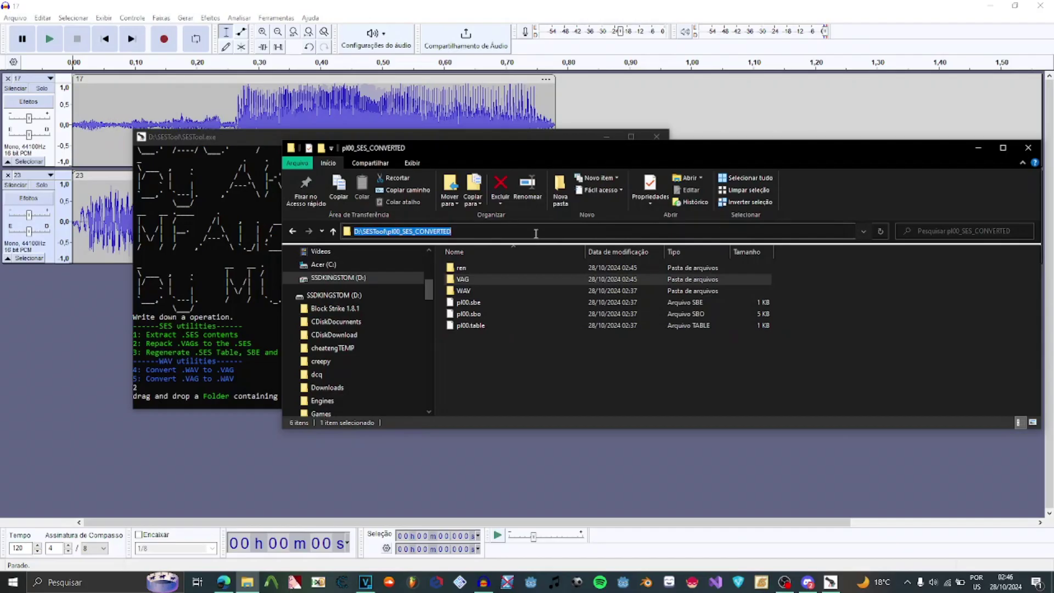
click(246, 311)
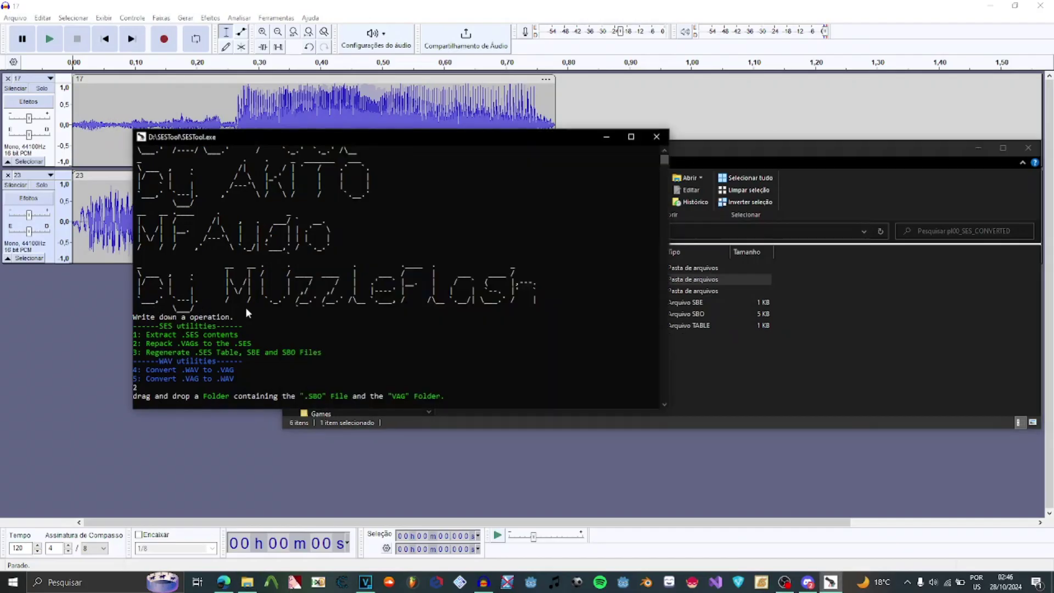
key(ctrl+v)
key(Return)
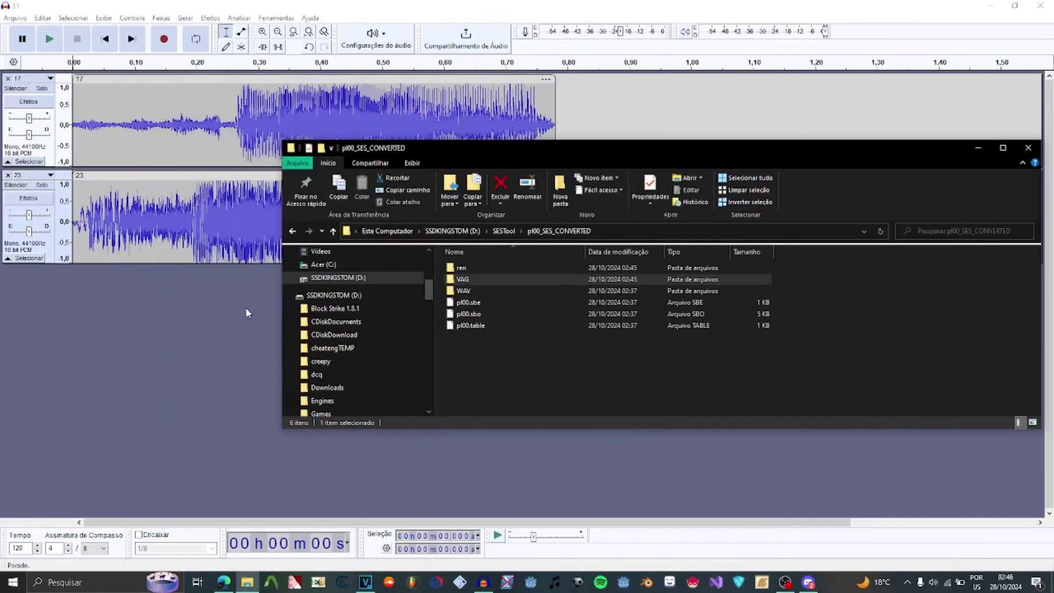
Verify pl00_new.ses (155 KB) now sits in the pl00_SES_CONVERTED folder
click(485, 338)
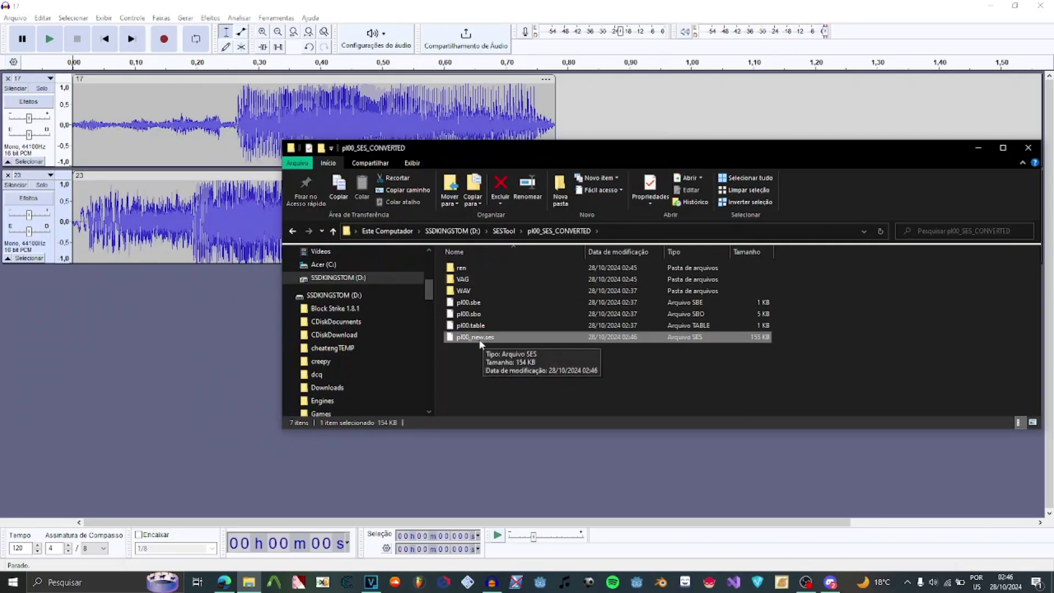
click(503, 231)
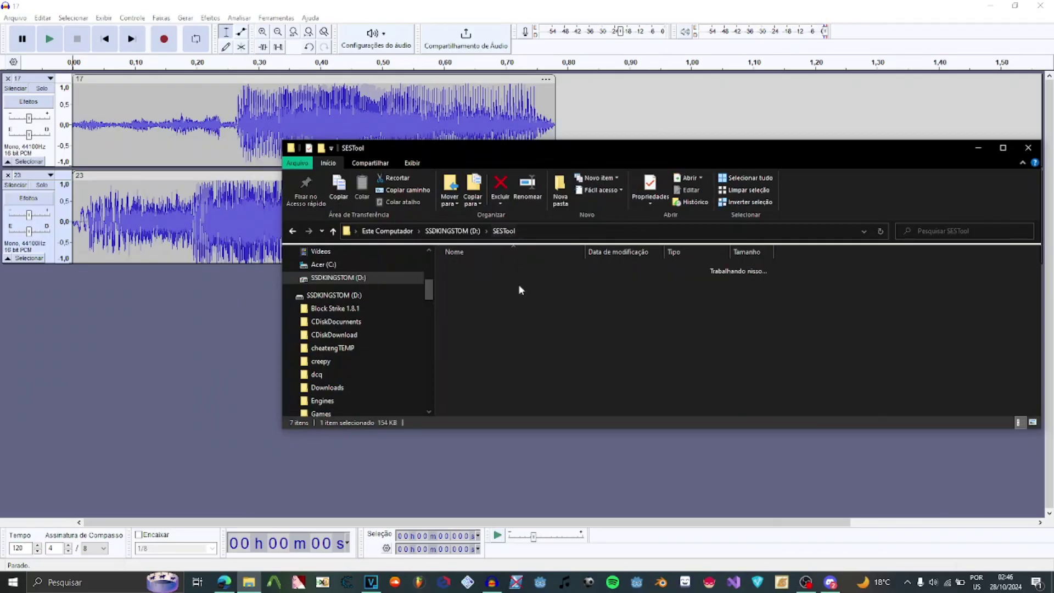
double_click(475, 268)
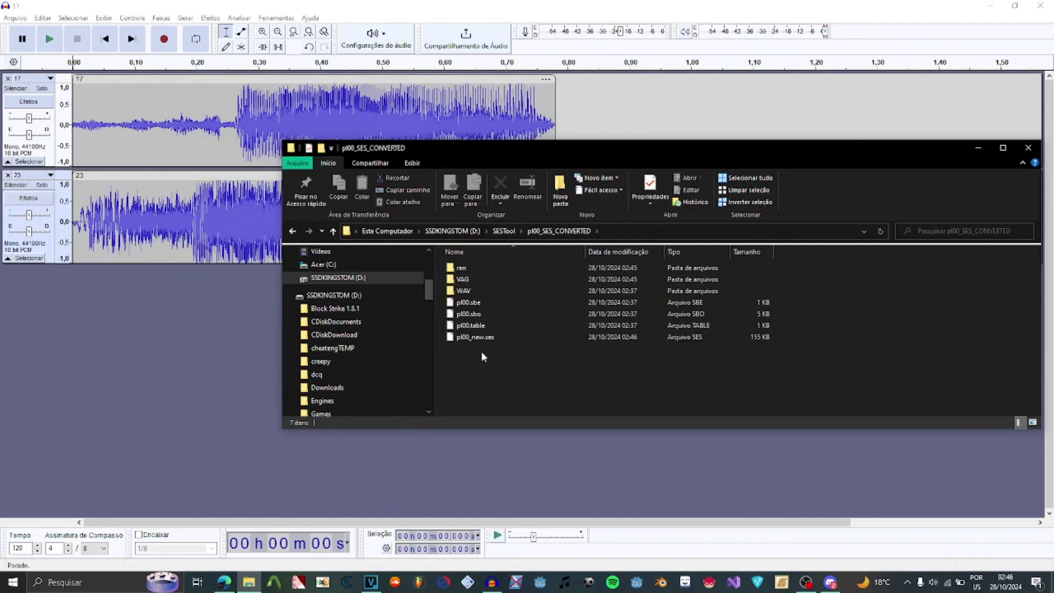
click(478, 338)
key(alt+d)
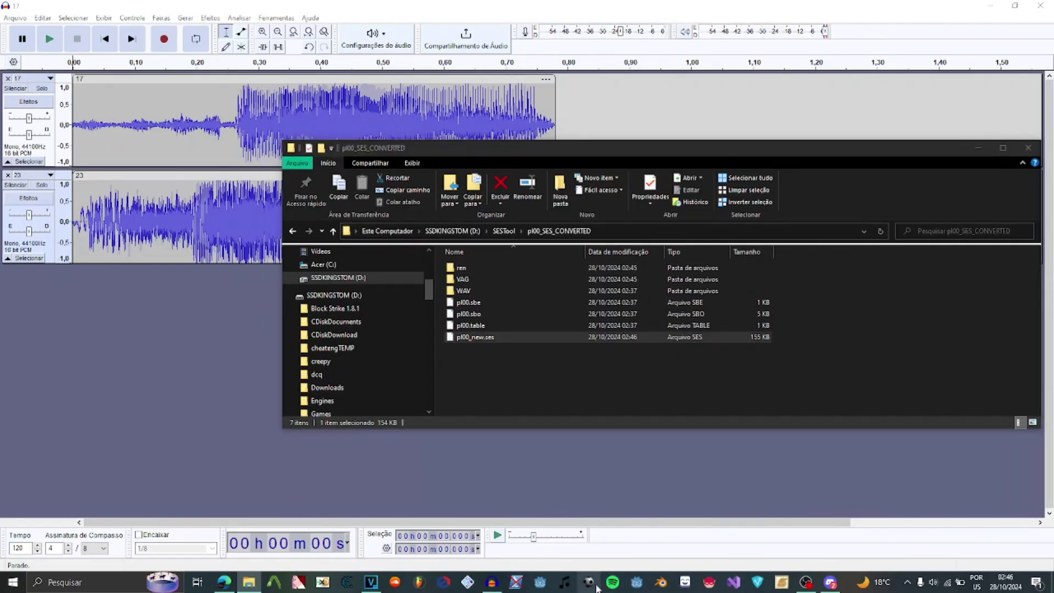
Import _DATA.AFS from D:\Games\PS2\God Hand (USA) eb - Copia.iso into AFSExplorer
click(590, 583)
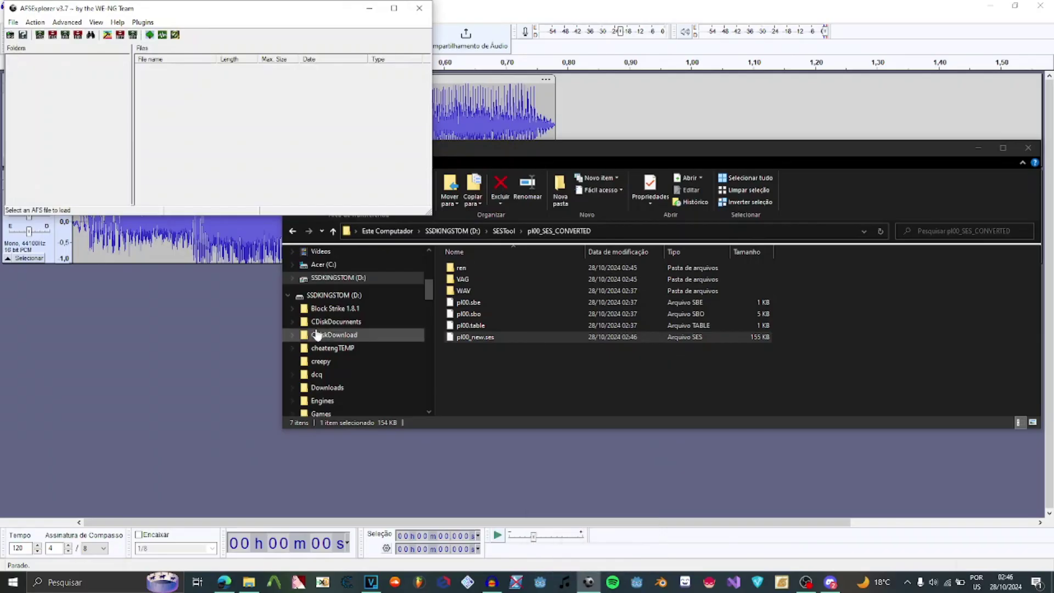
click(13, 22)
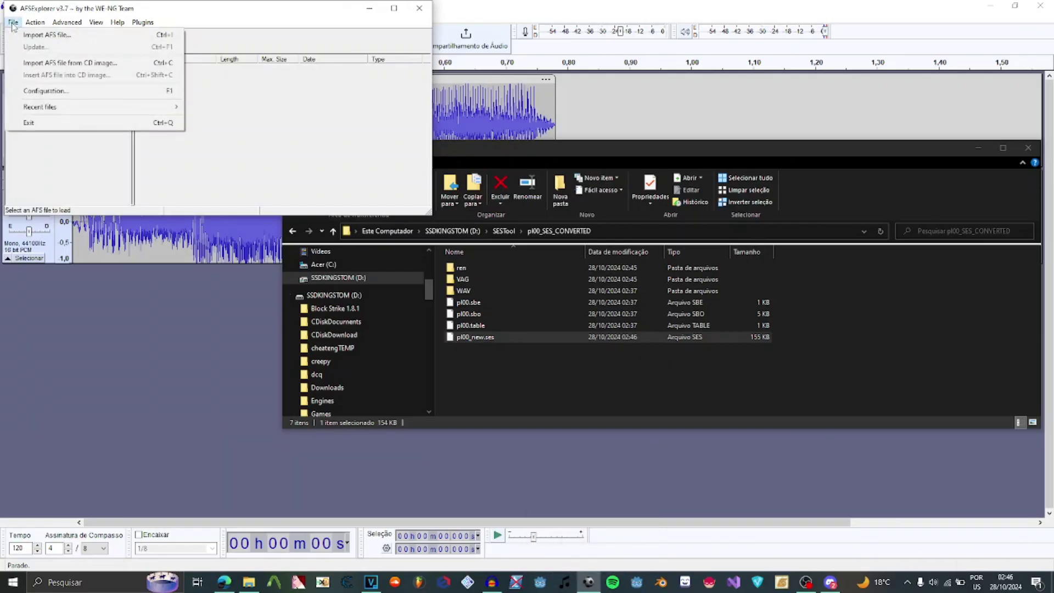
click(33, 71)
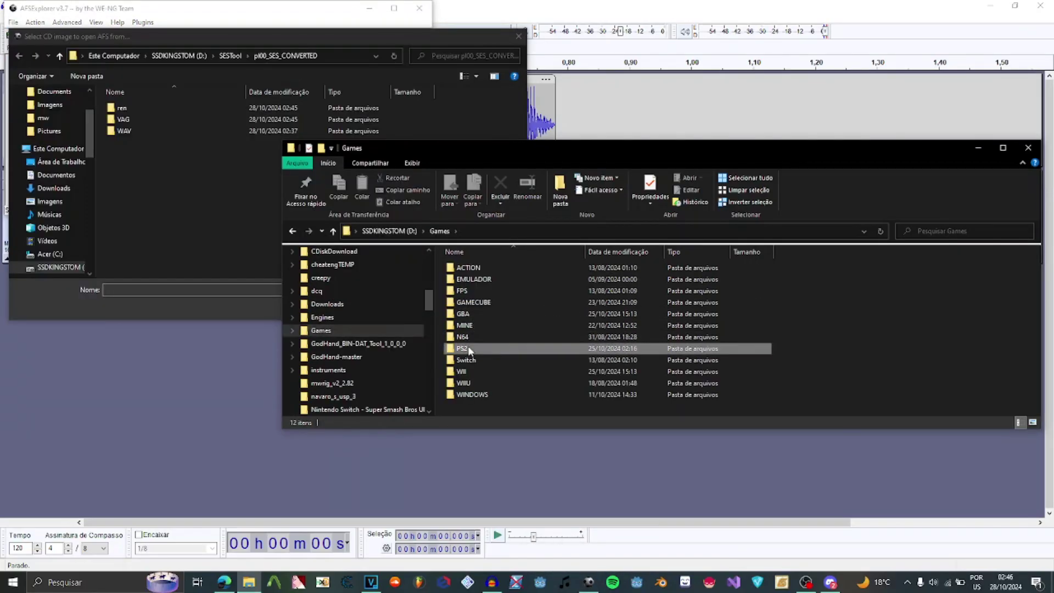
double_click(462, 348)
click(326, 56)
text(D:\Games\PS2)
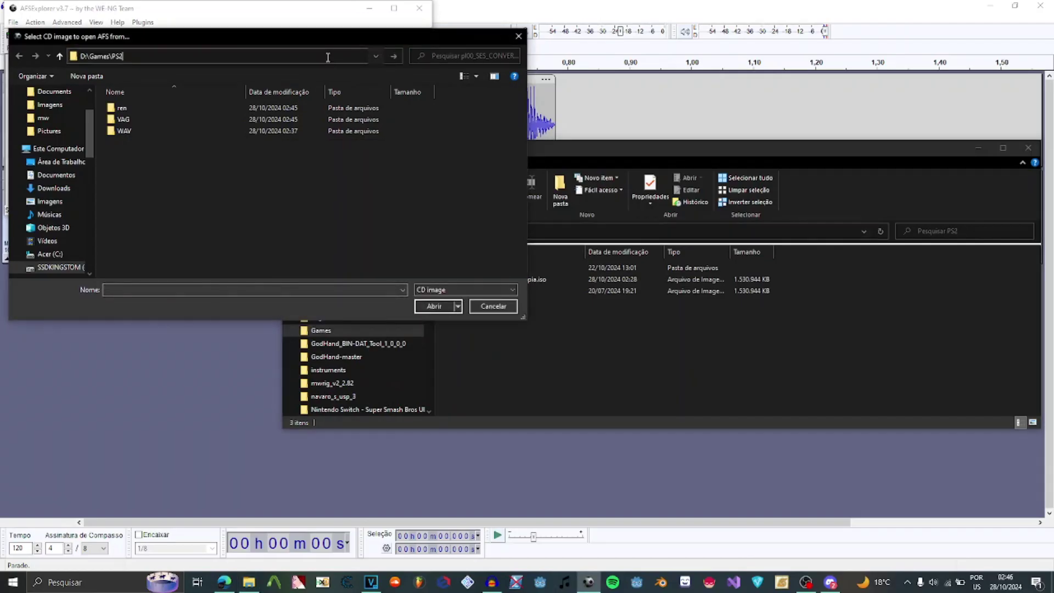
key(Return)
double_click(200, 119)
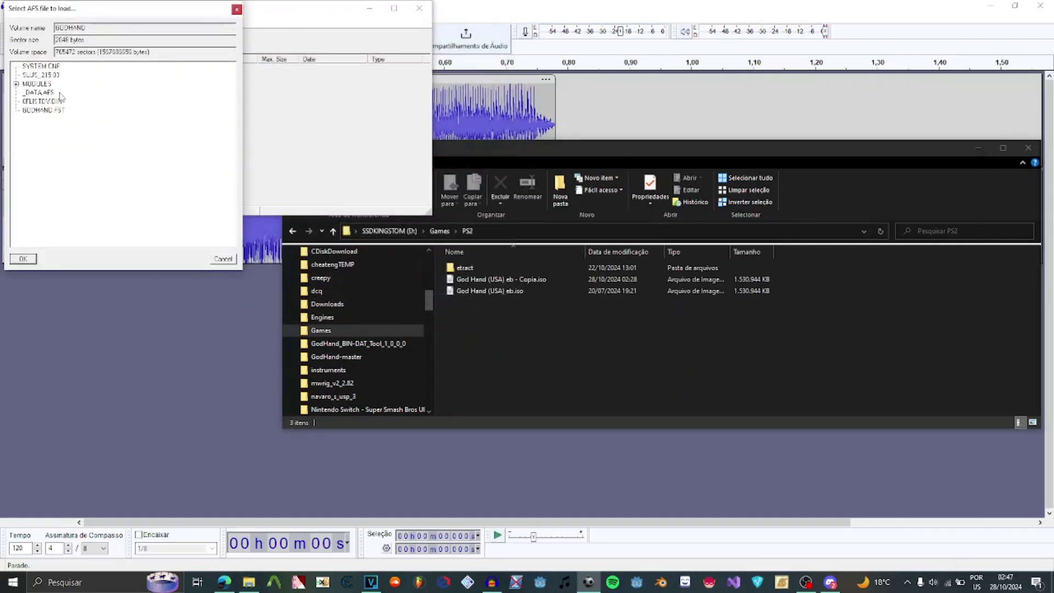
click(41, 93)
click(13, 256)
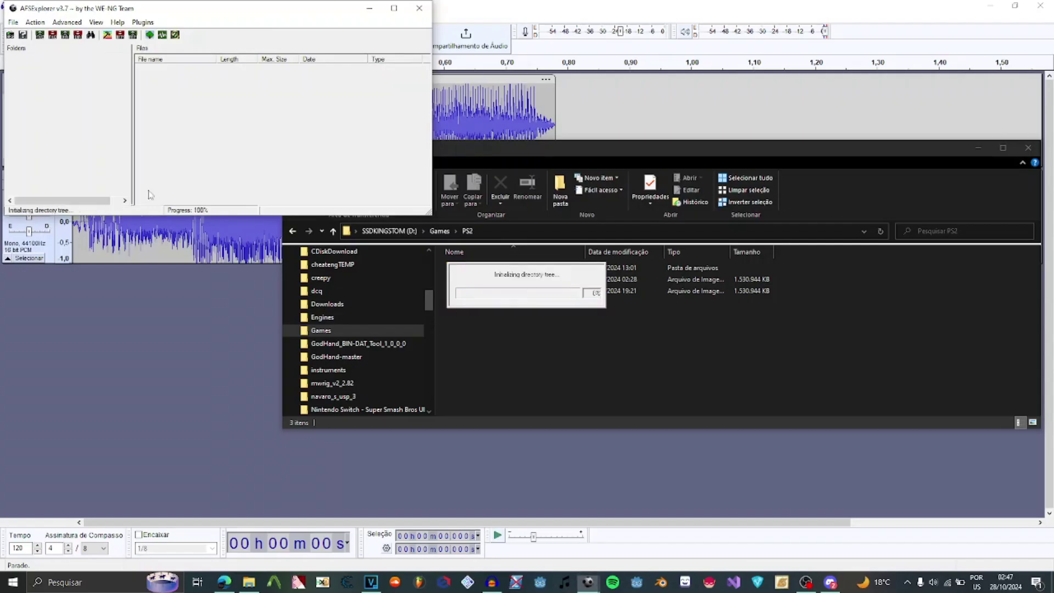
Return the file browser to the pl00_SES_CONVERTED folder
click(512, 348)
click(297, 230)
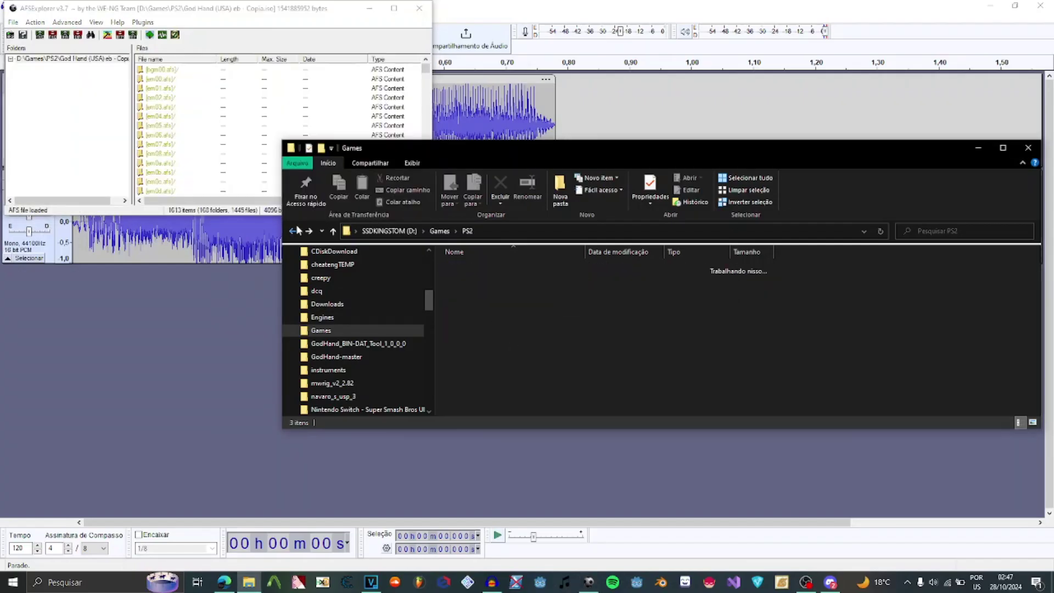
click(297, 231)
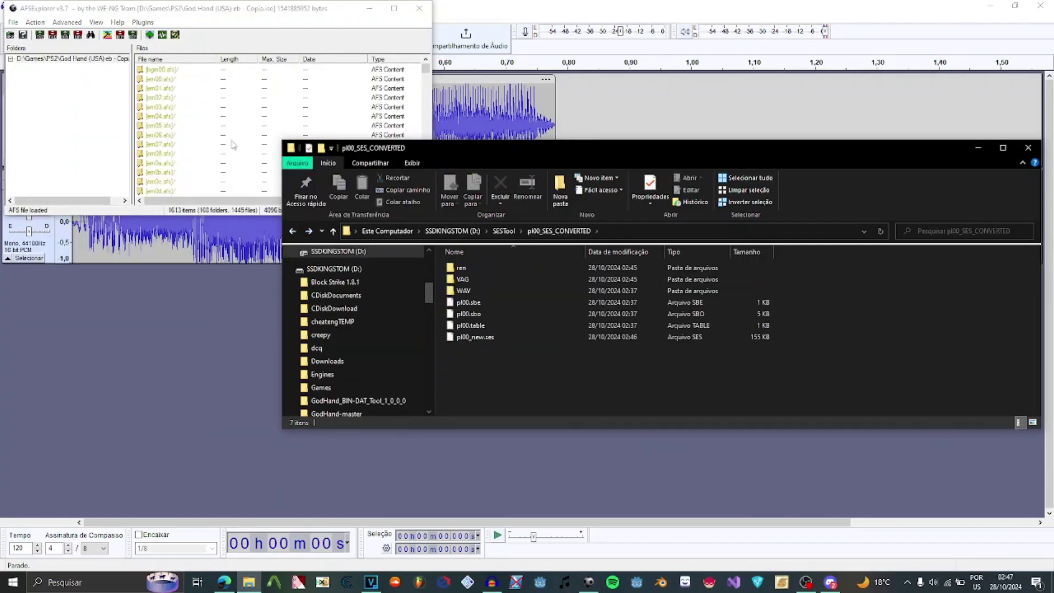
Select pl00_new.ses in the pl00_SES_CONVERTED folder, leaving its name unchanged
drag(424, 75, 441, 195)
scroll(228, 165, up, 10)
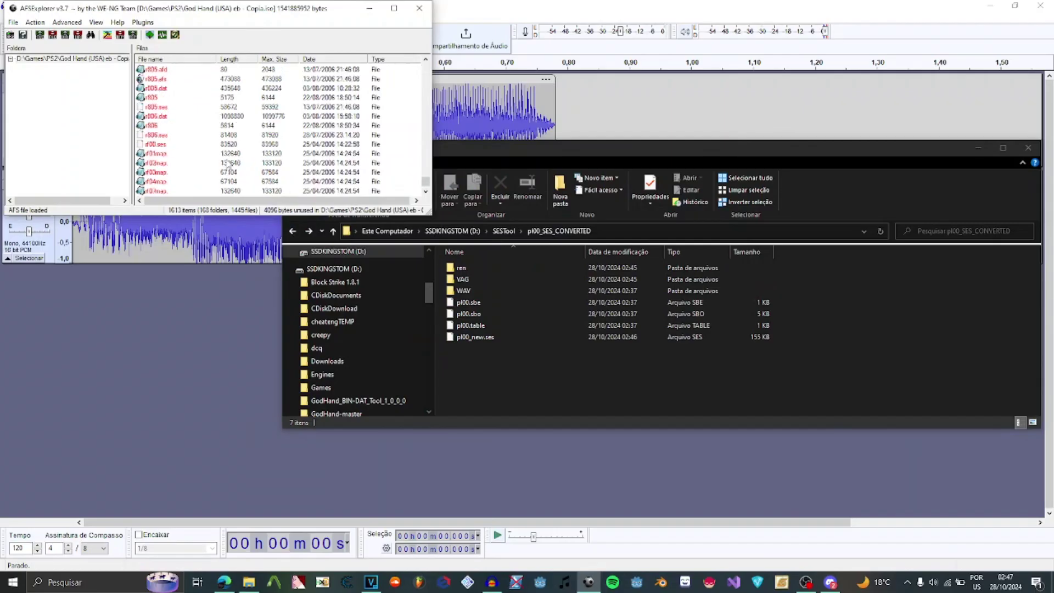
scroll(229, 165, up, 10)
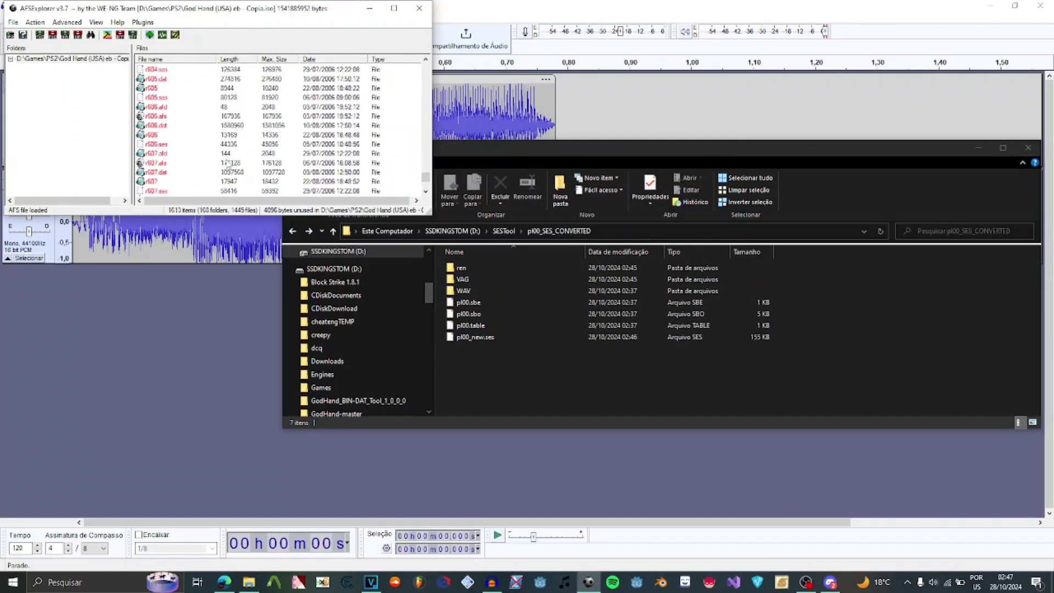
click(475, 337)
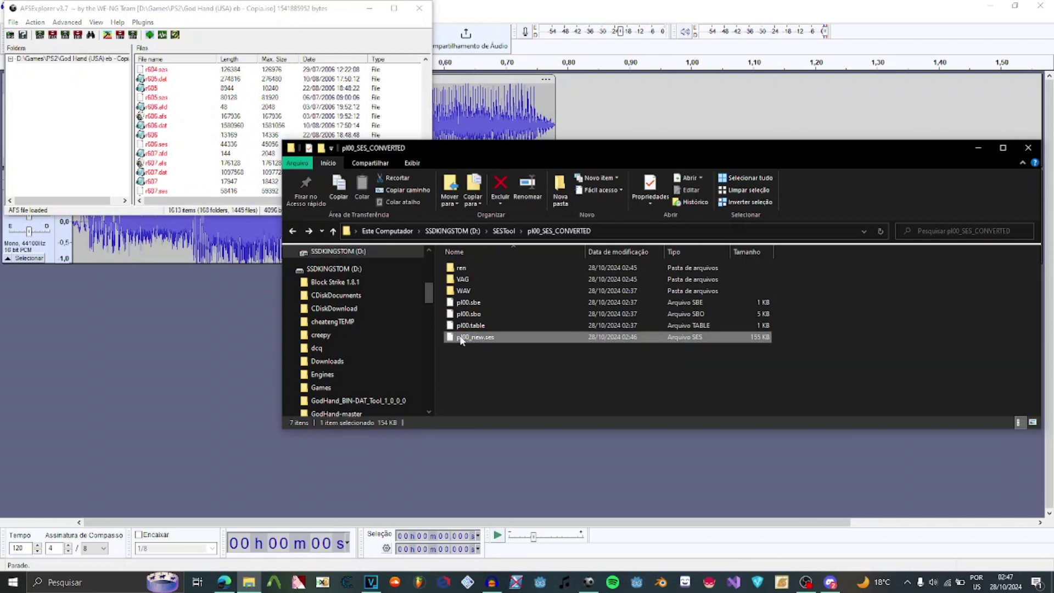
key(F2)
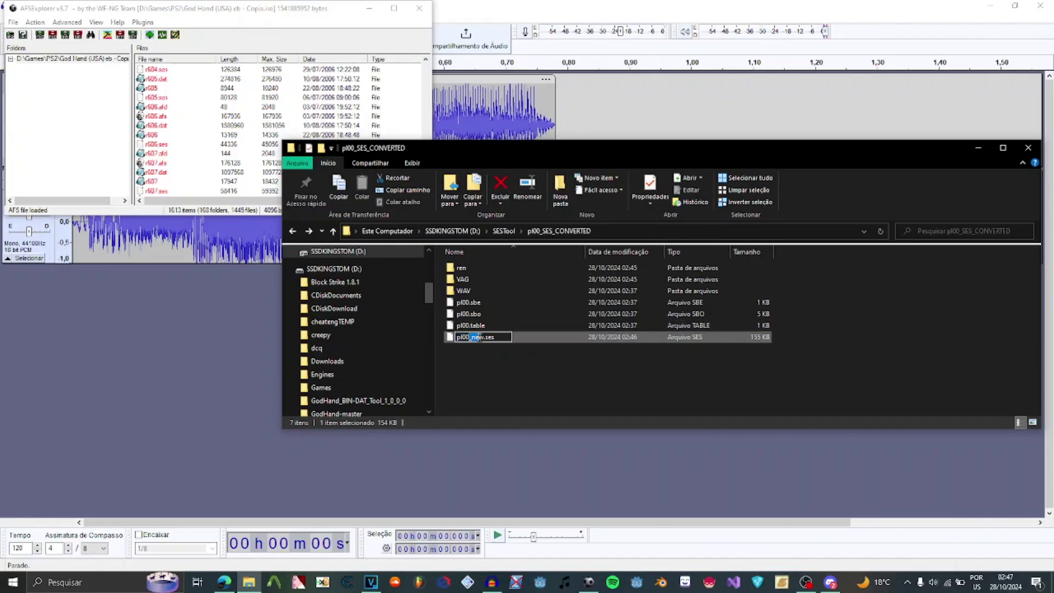
key(Return)
Locate the pl00.ses entry in AFSExplorer's archive list and choose Import on it
click(485, 354)
click(390, 126)
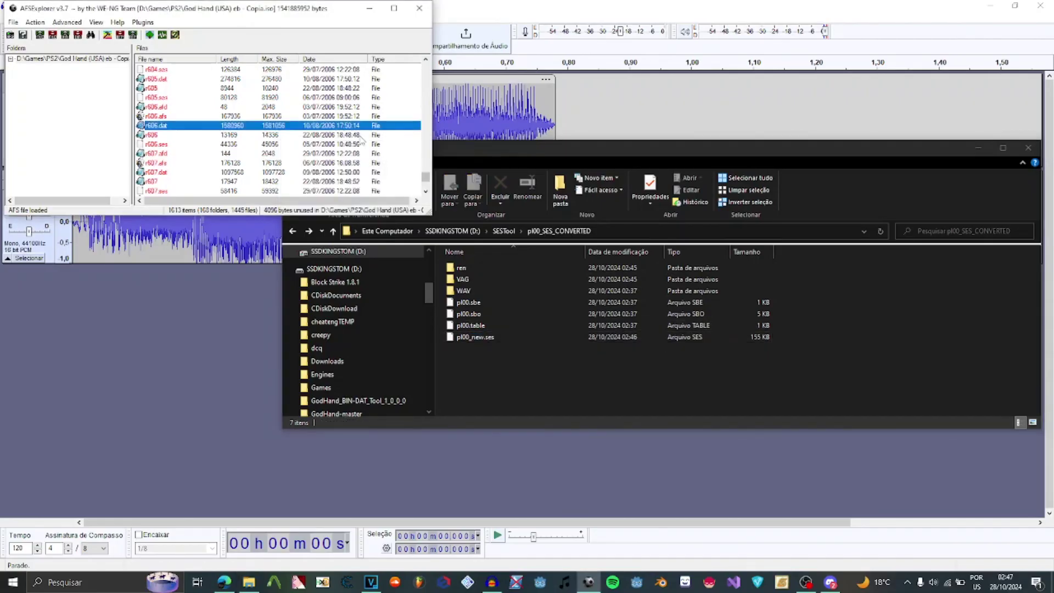
scroll(362, 139, up, 20)
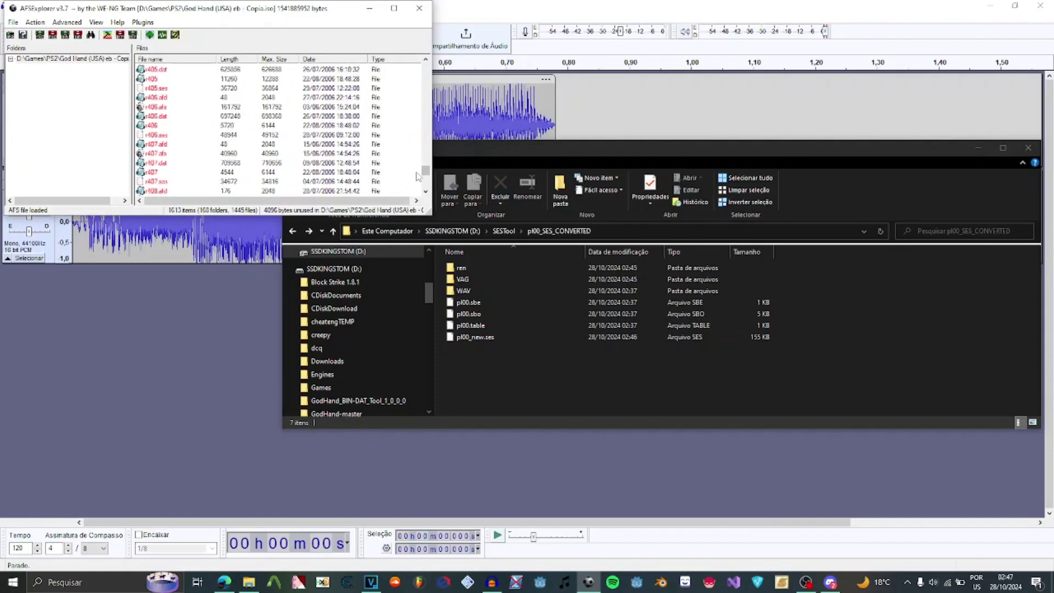
drag(425, 172, 435, 152)
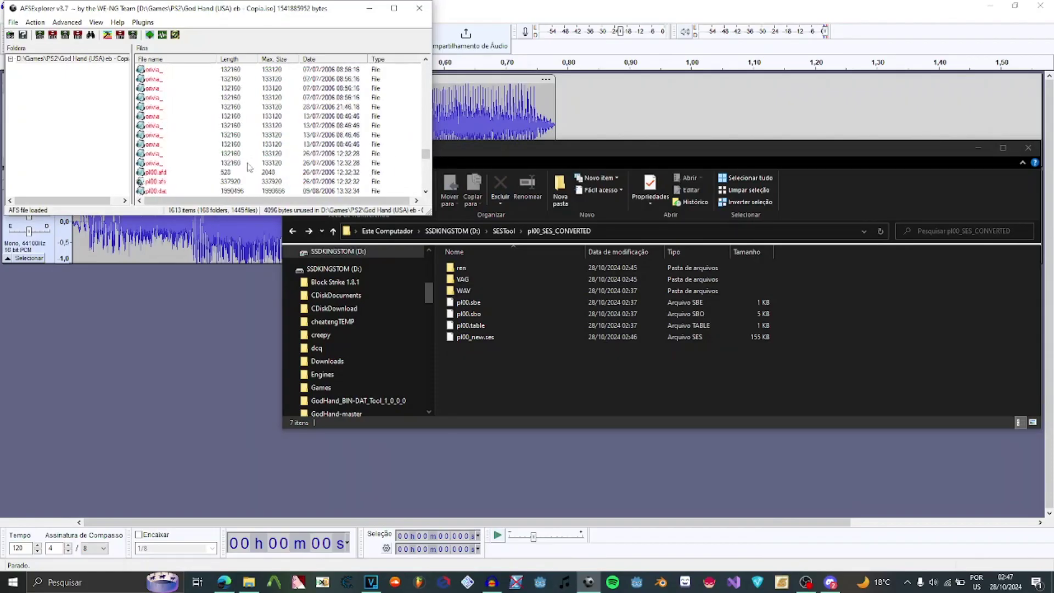
scroll(236, 165, down, 1)
right_click(162, 118)
click(183, 127)
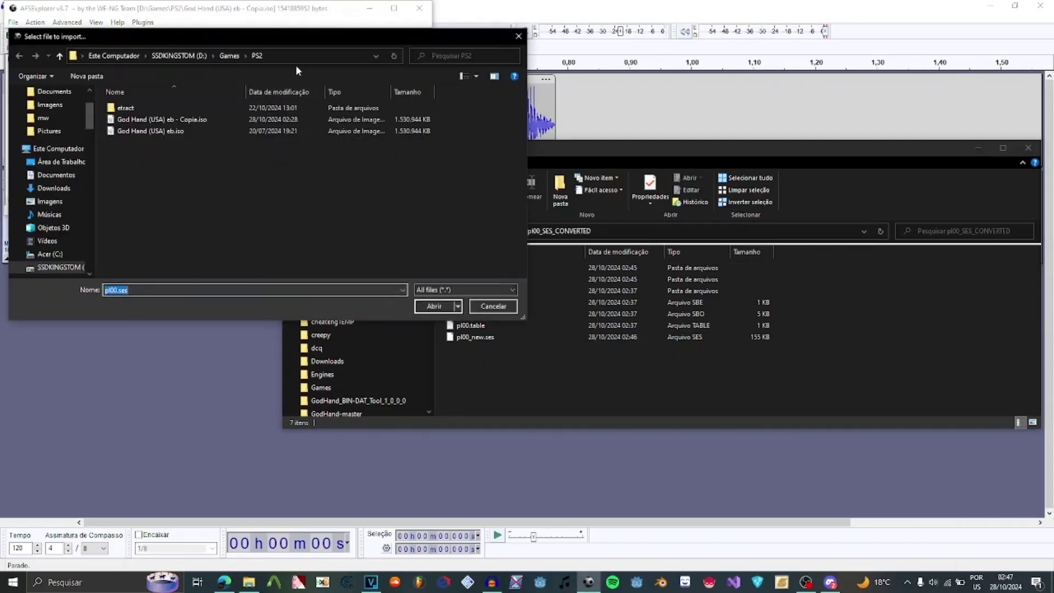
Import pl00_new.ses from D:\SESTool\pl00_SES_CONVERTED to replace pl00.ses
click(297, 56)
text(D:\SESTool\pl00_SES_CONVERTED)
key(Return)
click(196, 176)
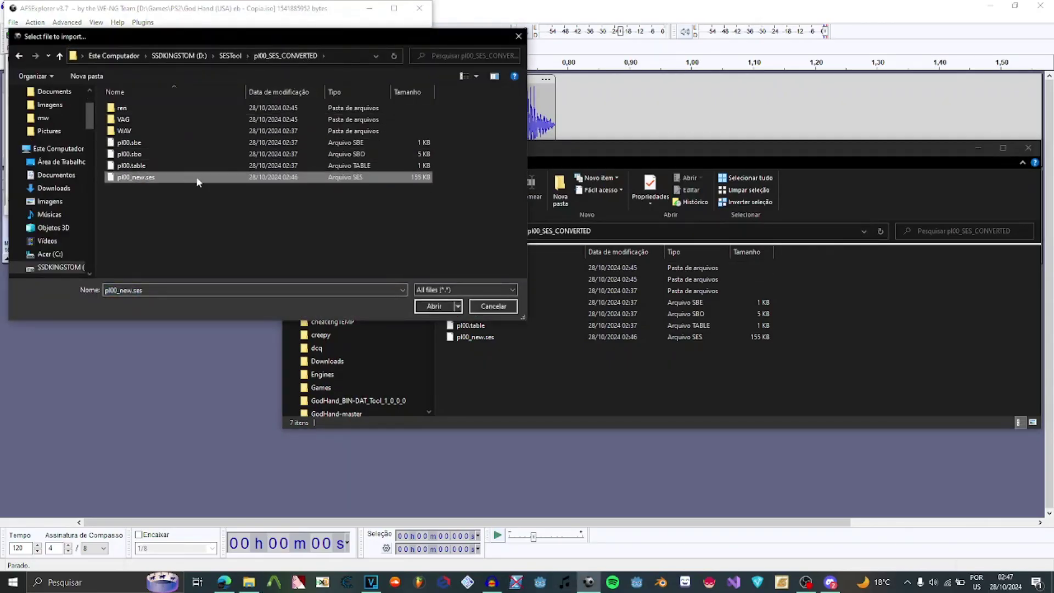
double_click(196, 176)
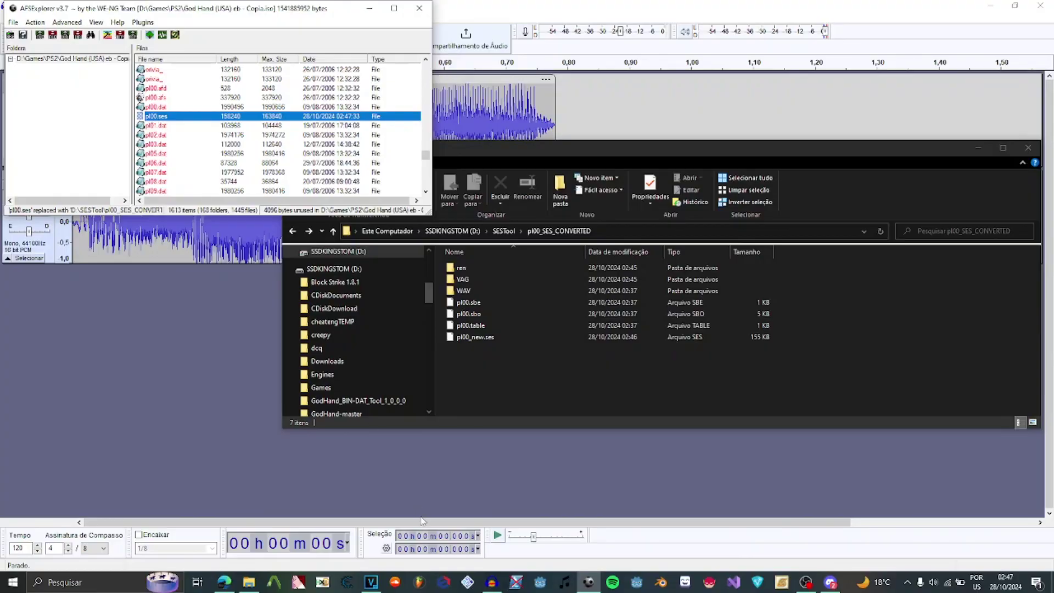
click(468, 582)
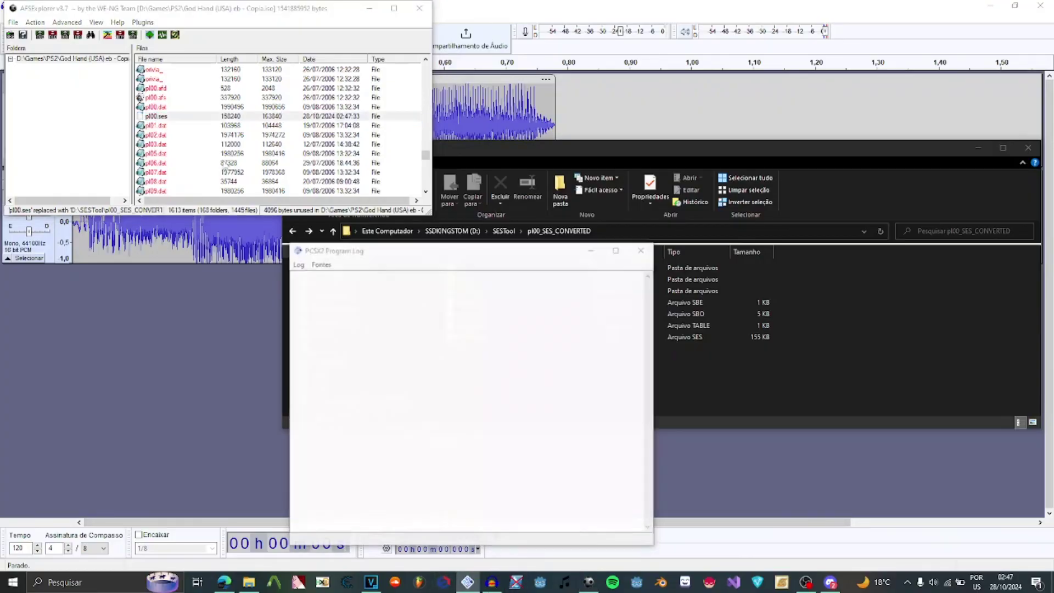
Boot the modified God Hand ISO via PCSX2's Sistema > Boot ISO
click(76, 378)
click(93, 405)
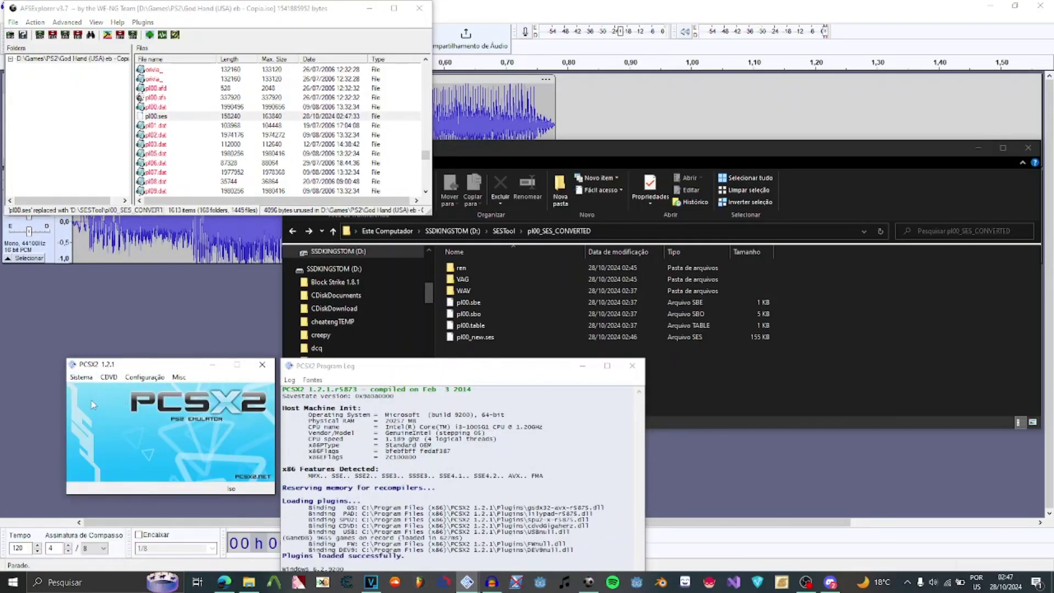